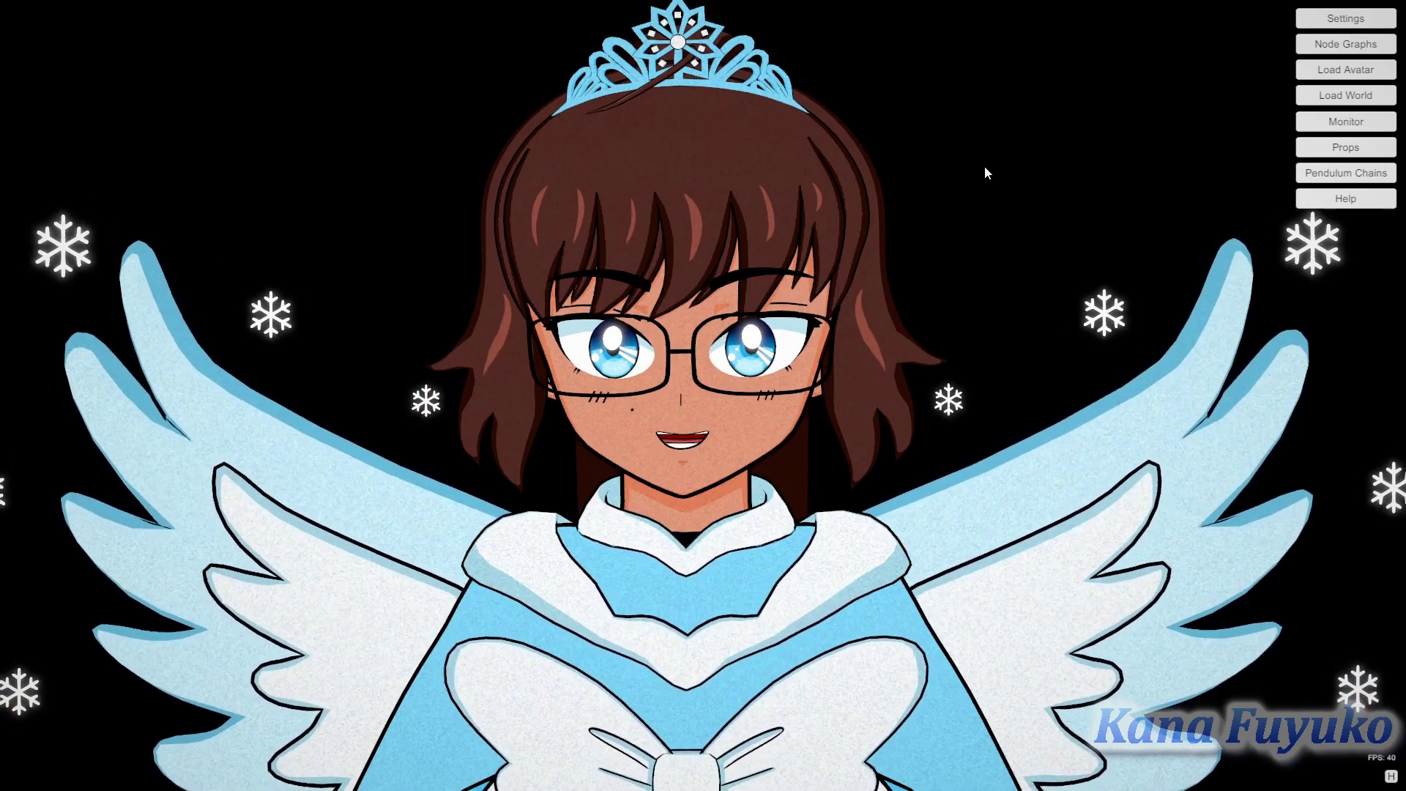
Open VNyan's settings dialog from the right-hand menu.
left_click(1325, 23)
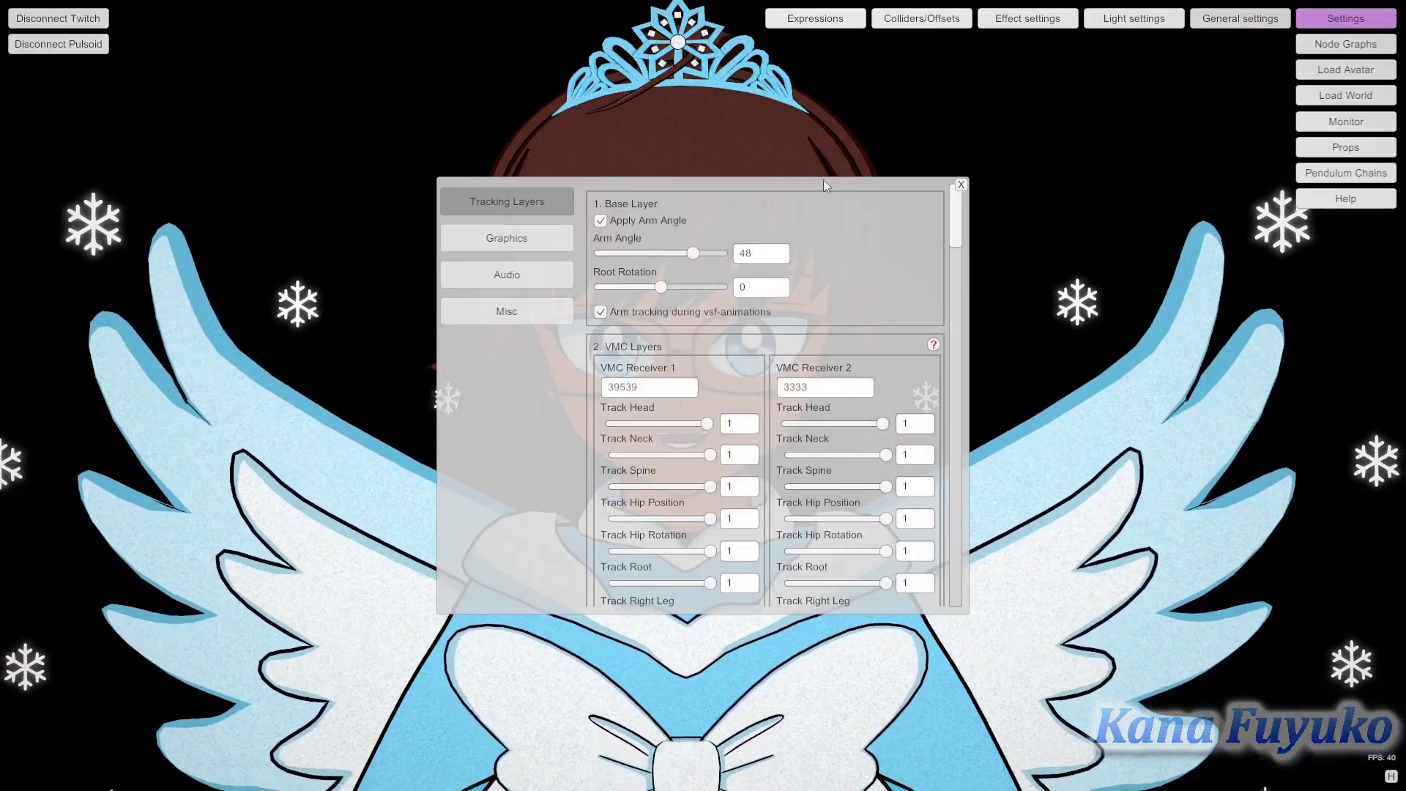
Clear the Phone's IP address under 3. ARKit Layer in Tracking Layers.
left_click_drag(823, 184, 404, 144)
left_click_drag(532, 176, 516, 283)
scroll(395, 310, "down", 5)
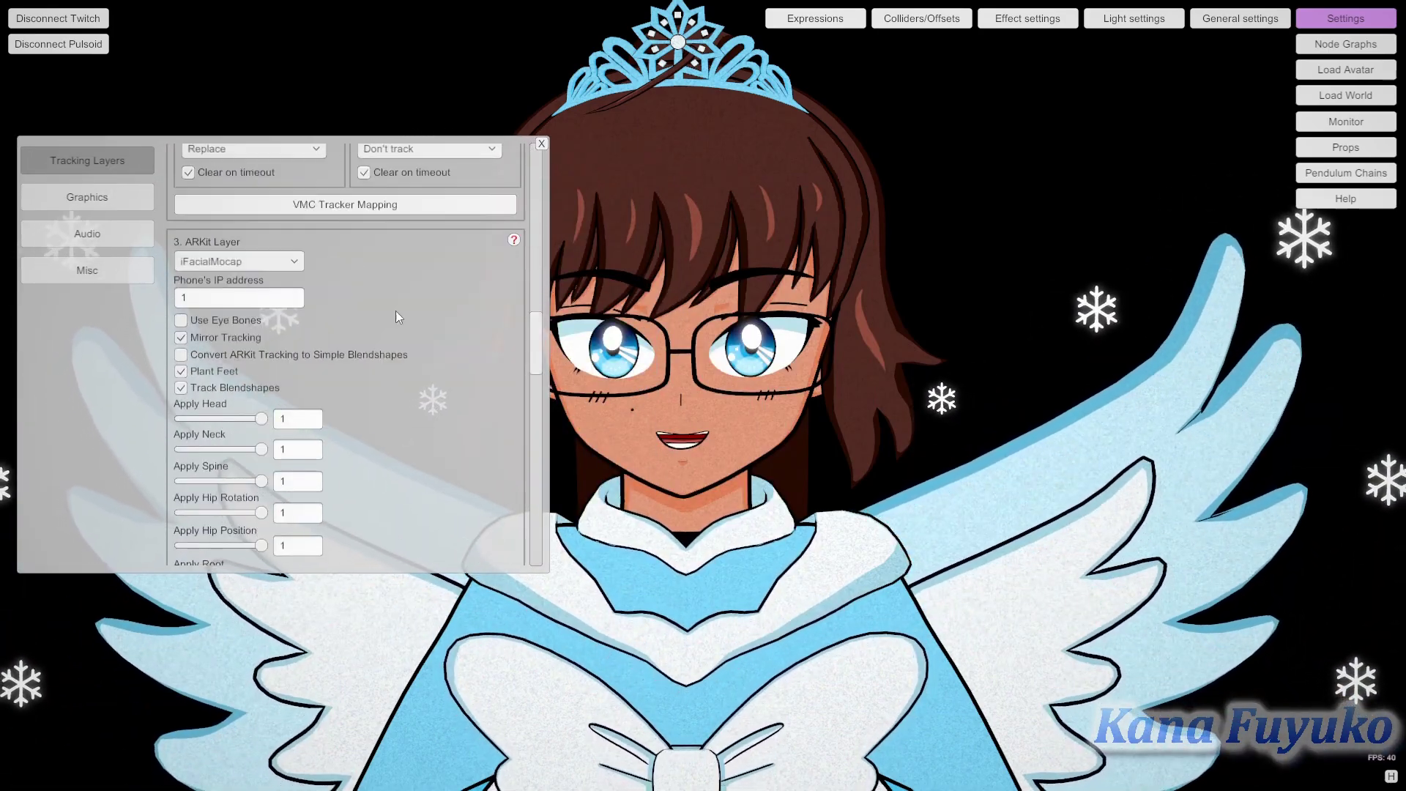
key("BackSpace")
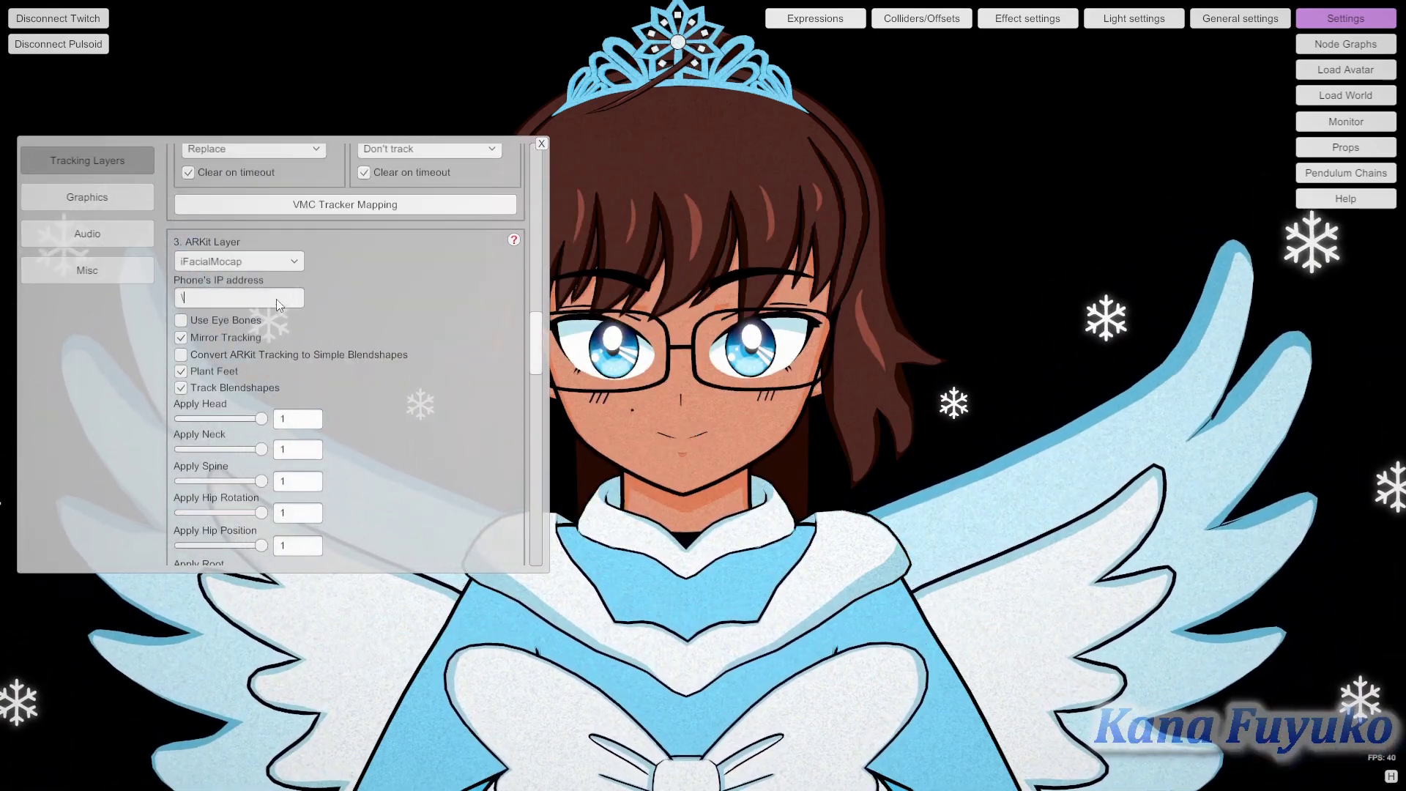
key("Return")
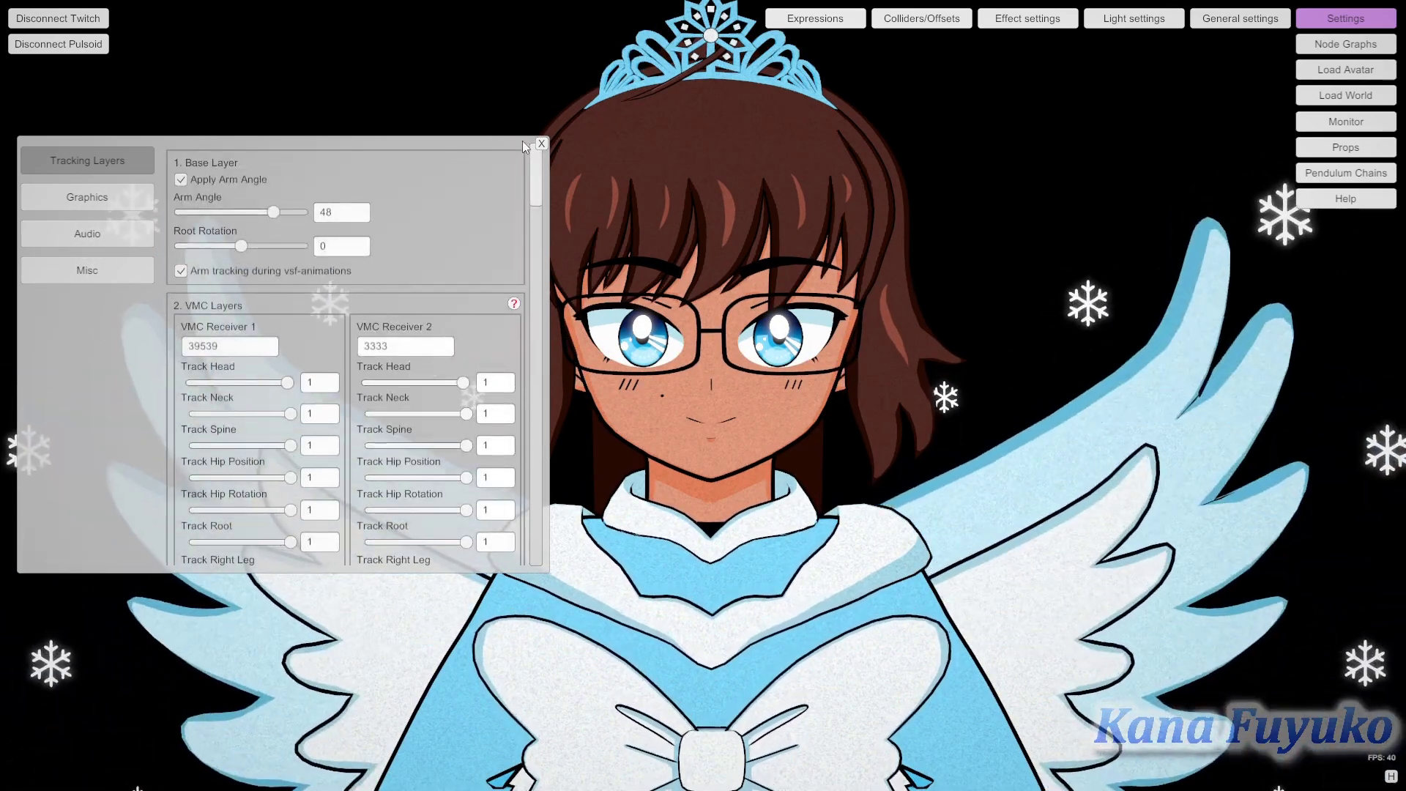
Show the Misc settings with the WebSockets receiver on port 8000.
left_click_drag(522, 140, 558, 144)
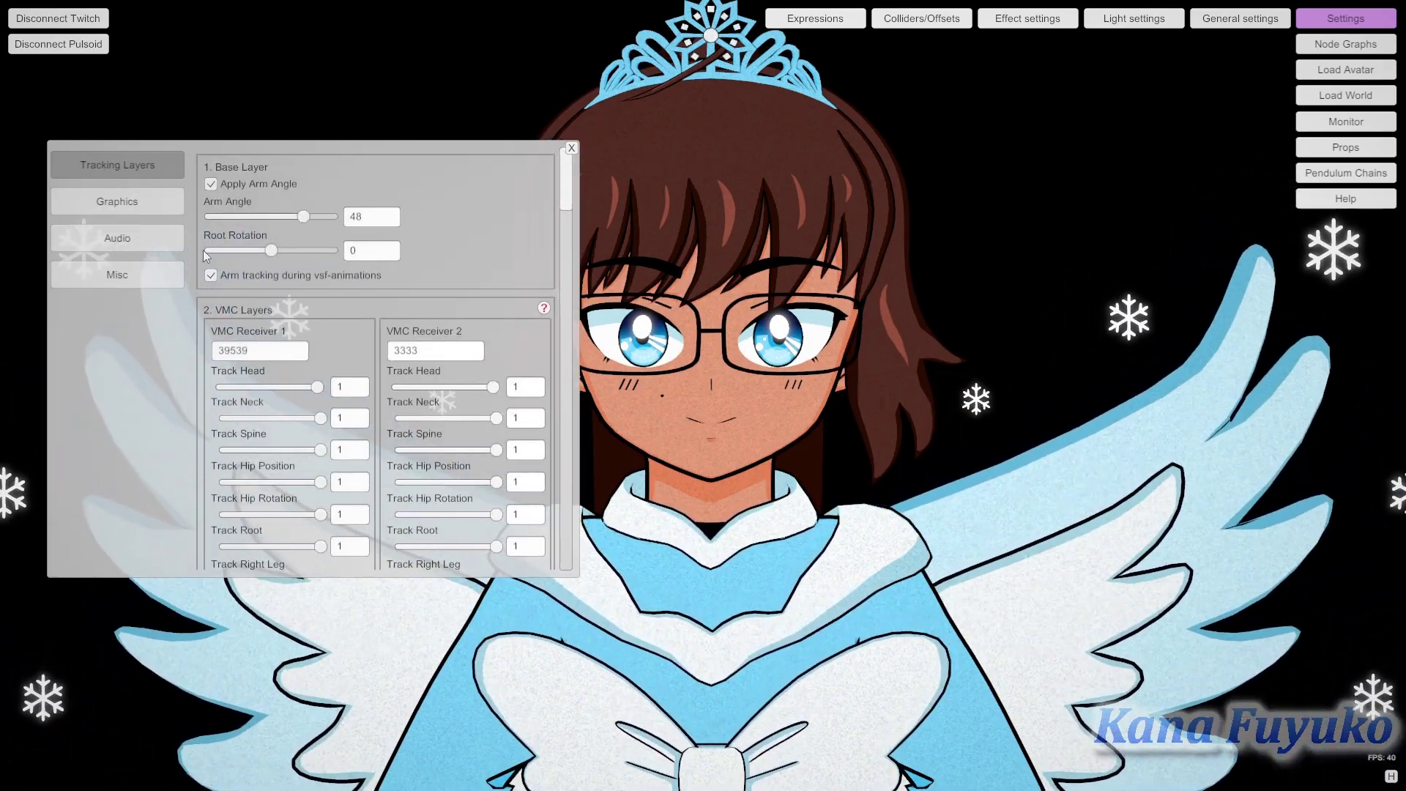
left_click(166, 271)
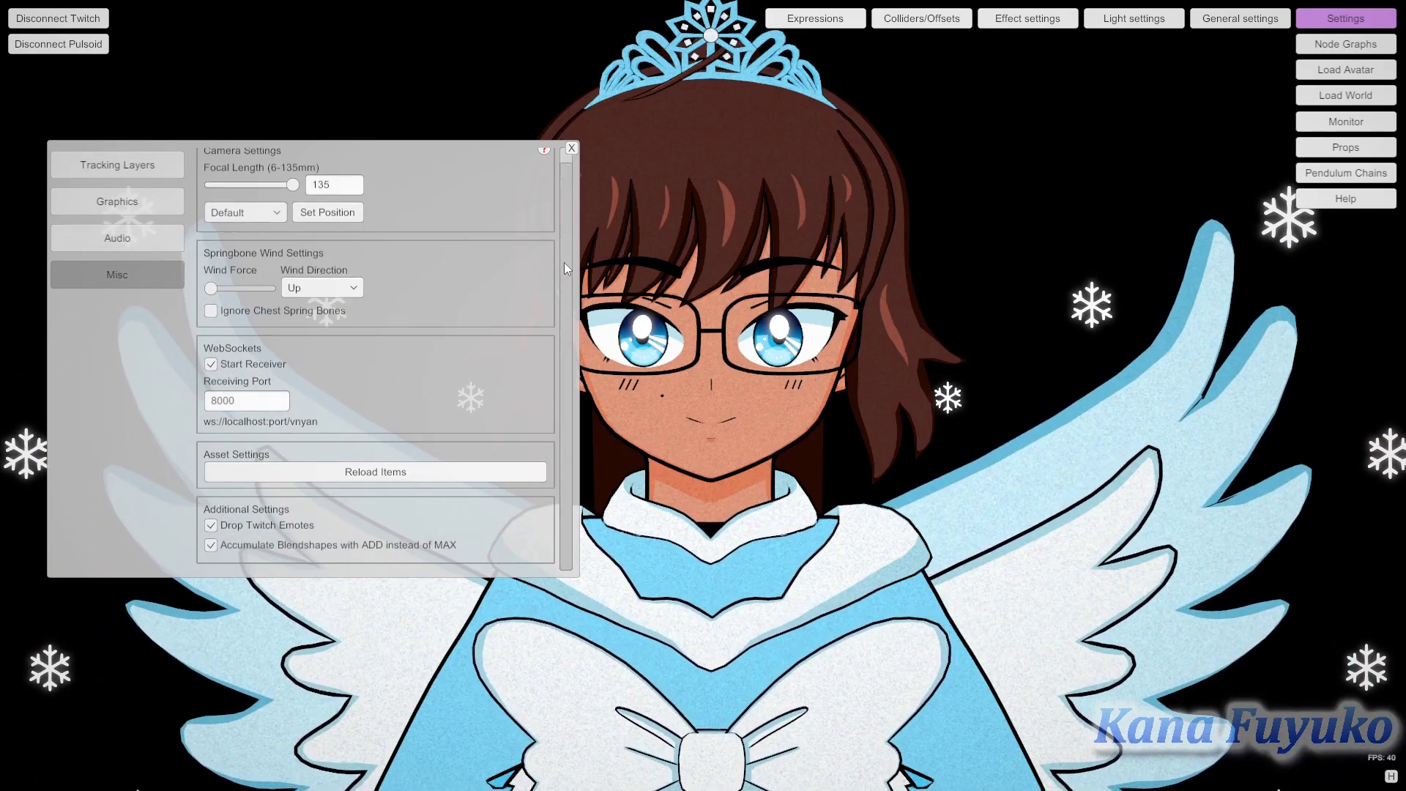
scroll(539, 306, "up", 1)
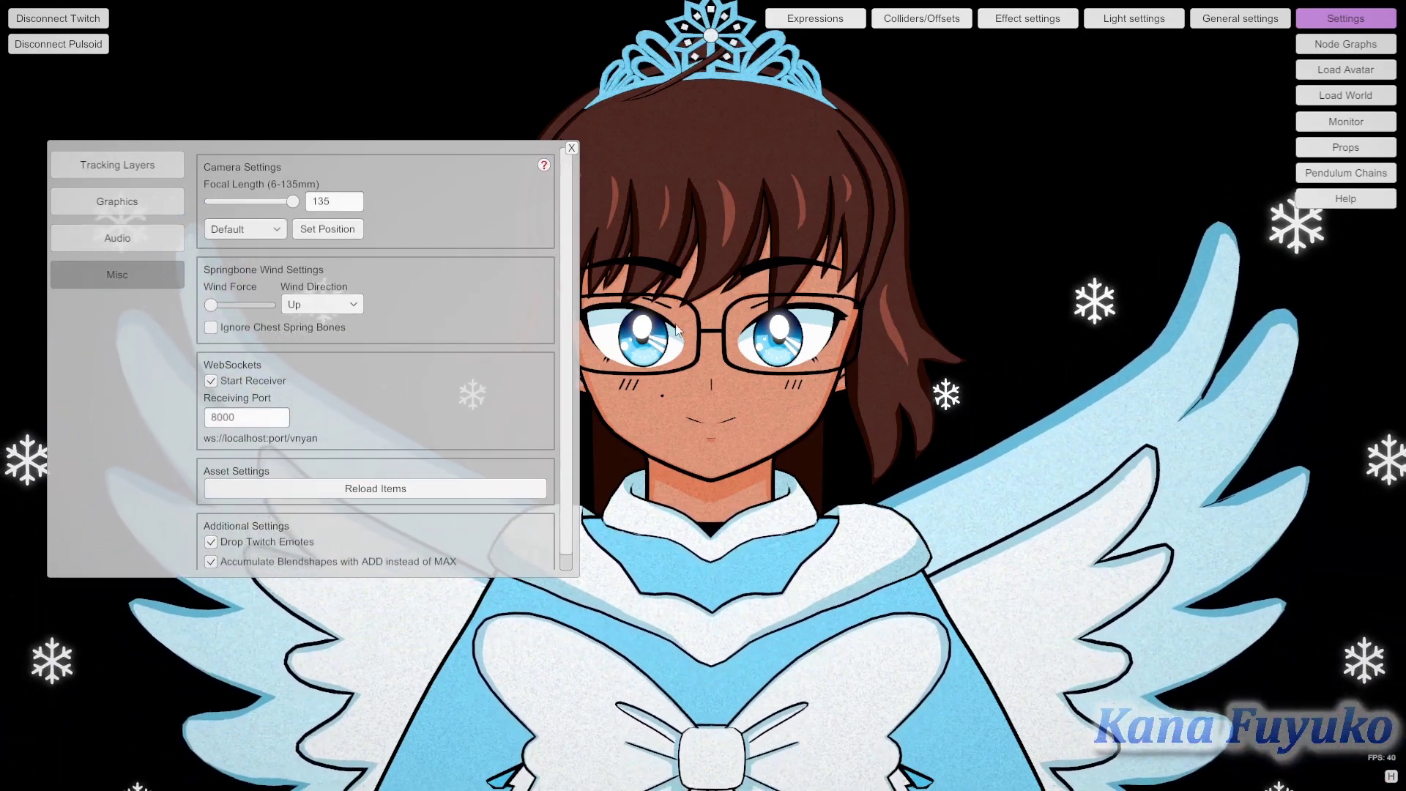
Set the Audio lip sync input to Microphone (NVIDIA Broadcast), then close settings.
left_click(130, 239)
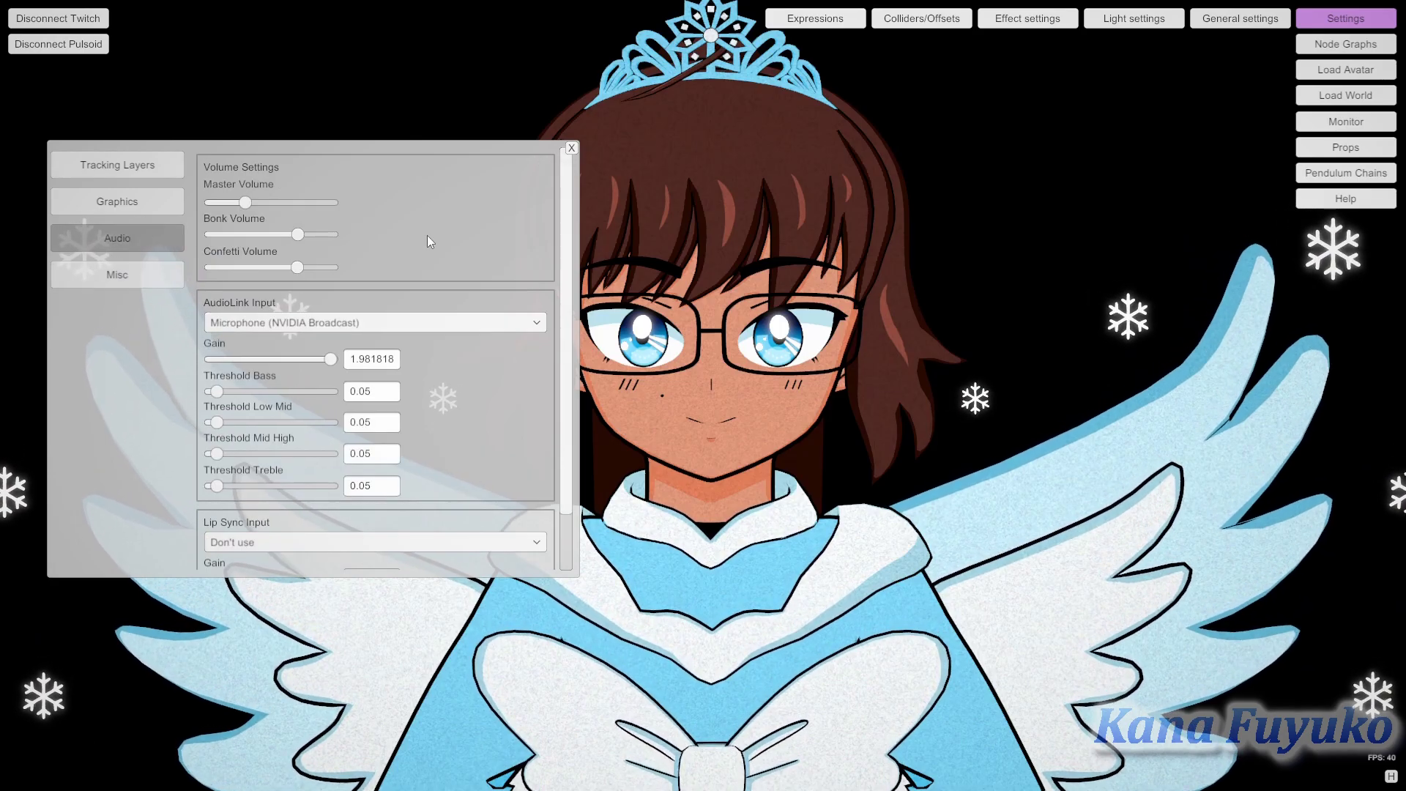
left_click_drag(565, 212, 569, 305)
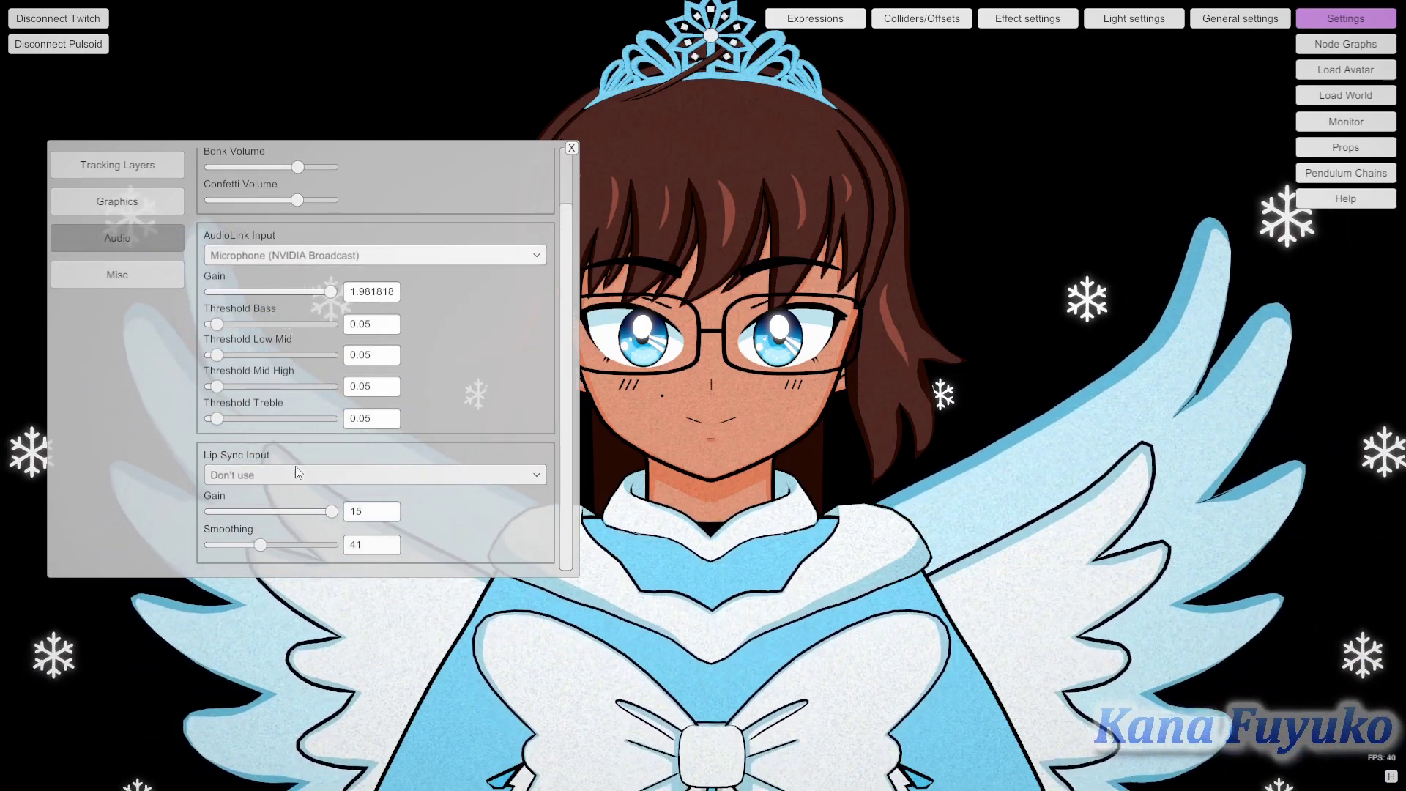
left_click(296, 473)
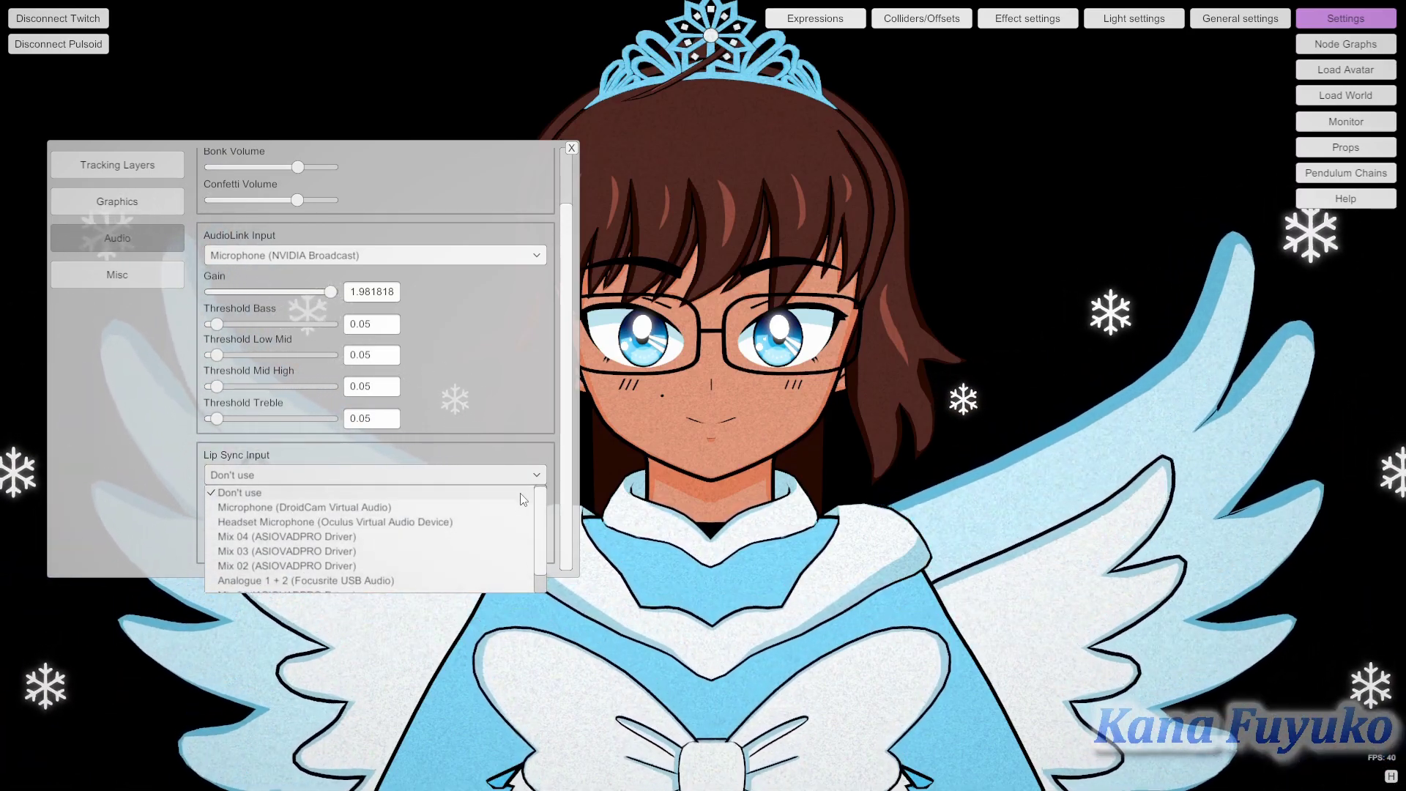
scroll(367, 557, "down", 3)
left_click(386, 584)
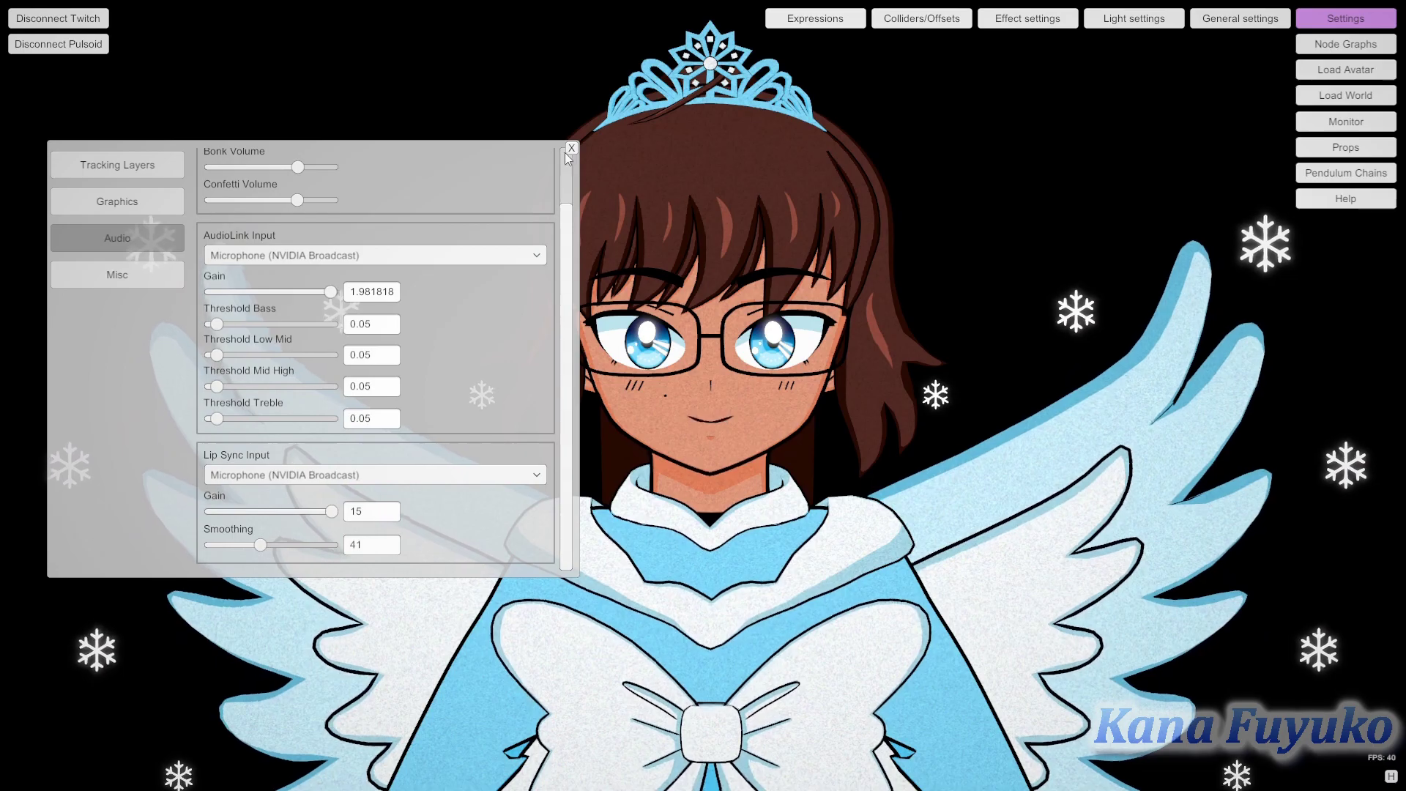
left_click(571, 148)
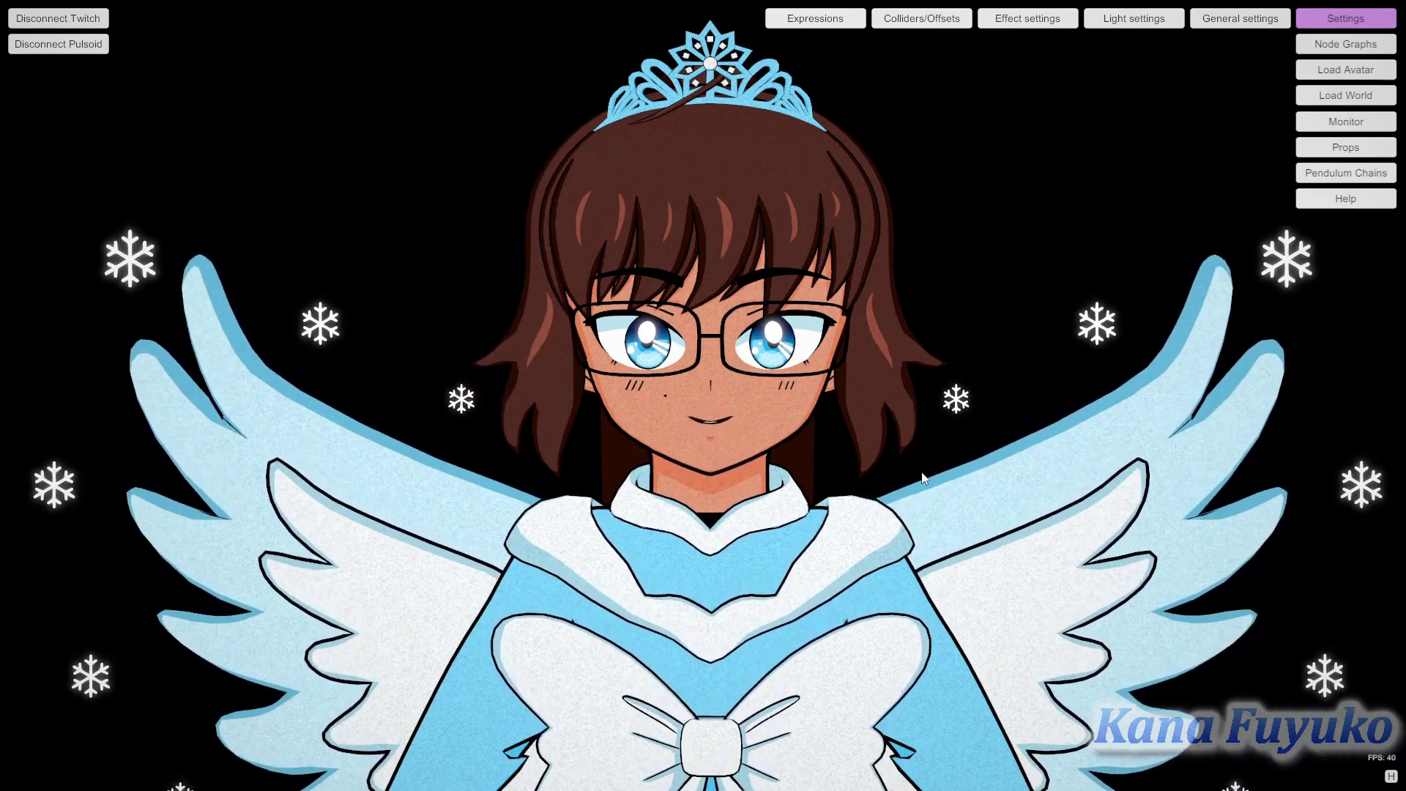
Zoom and orbit to the avatar's side profile, then bring up Node Graphs.
scroll(921, 399, "up", 3)
scroll(863, 433, "up", 3)
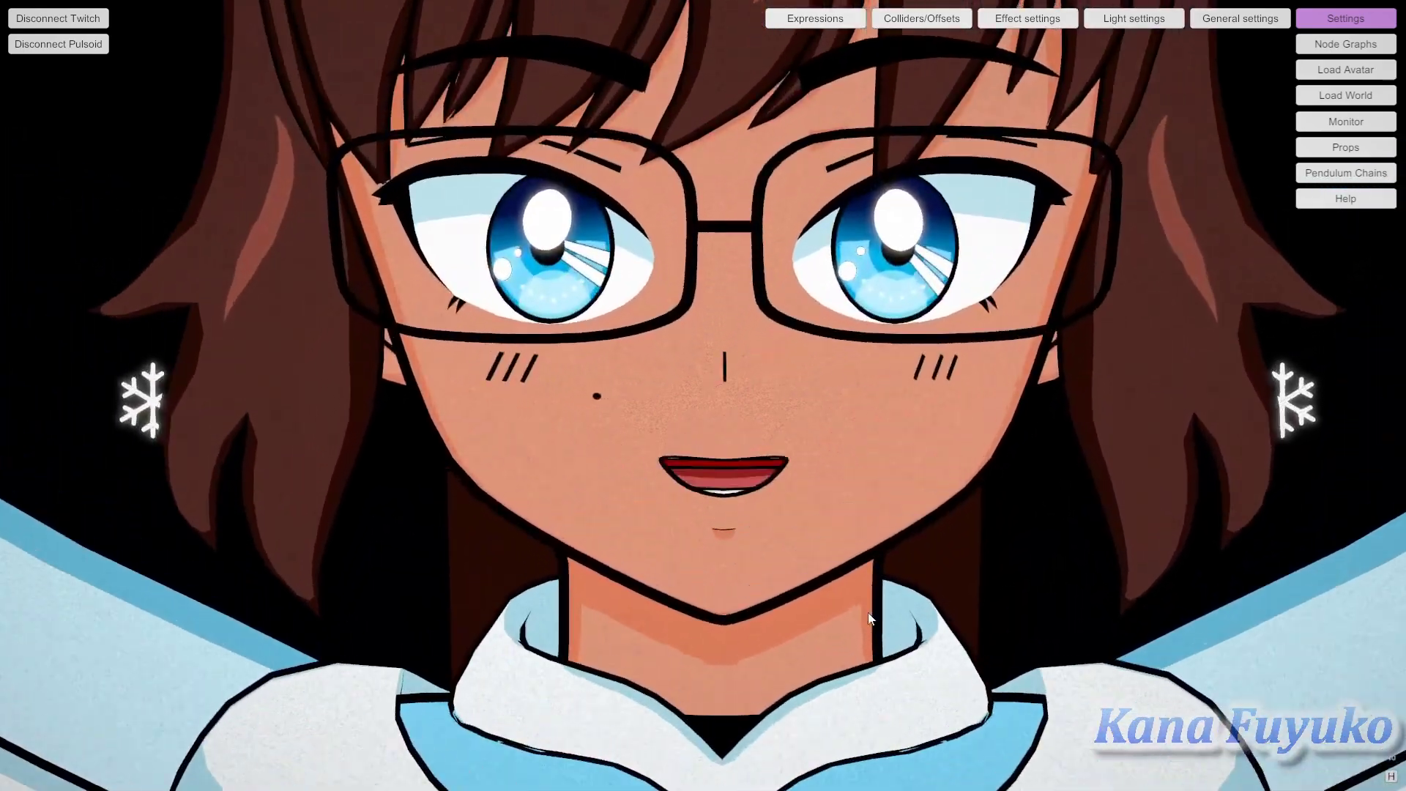
scroll(786, 372, "down", 5)
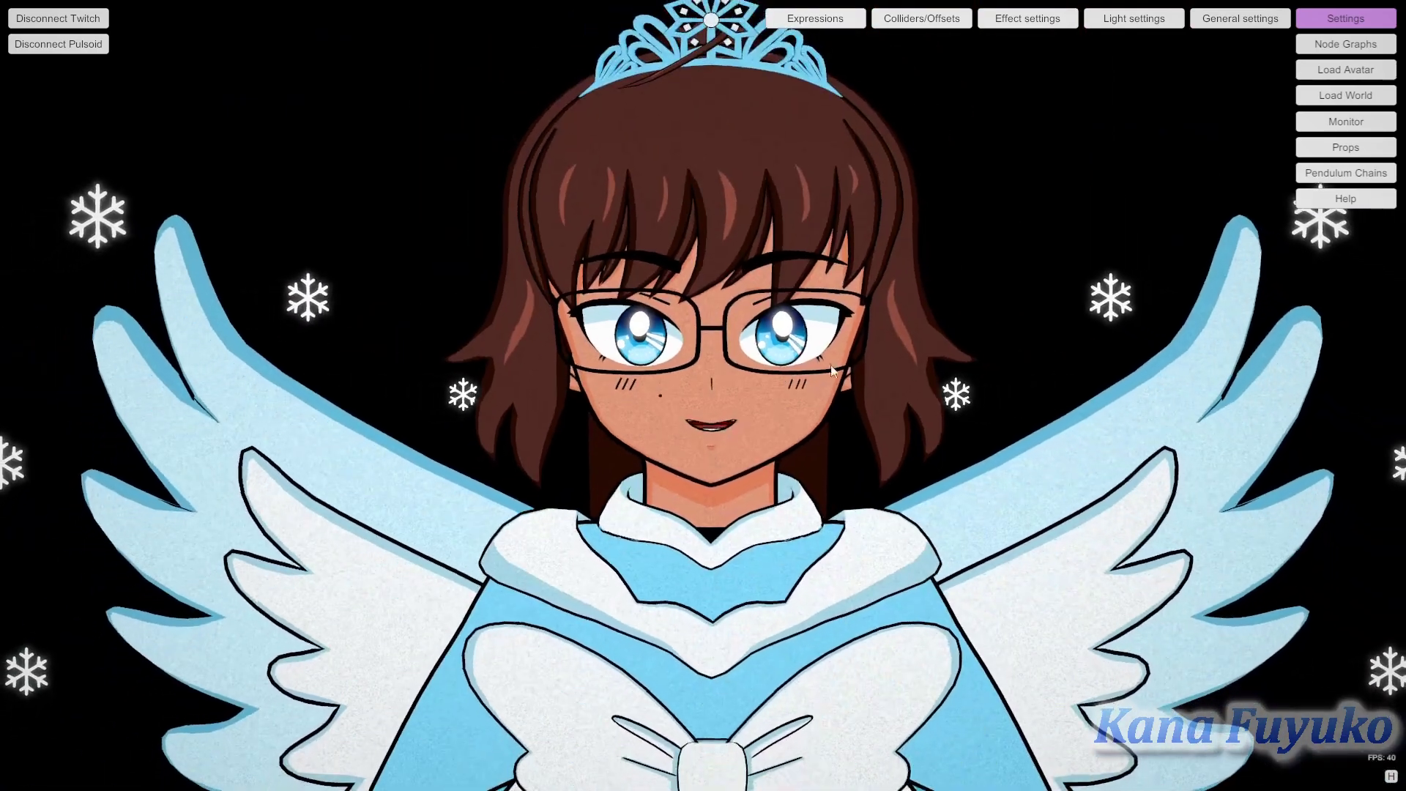
mouse_move(860, 332)
right_mouse_down()
mouse_move(1070, 281)
mouse_move(868, 327)
right_mouse_up()
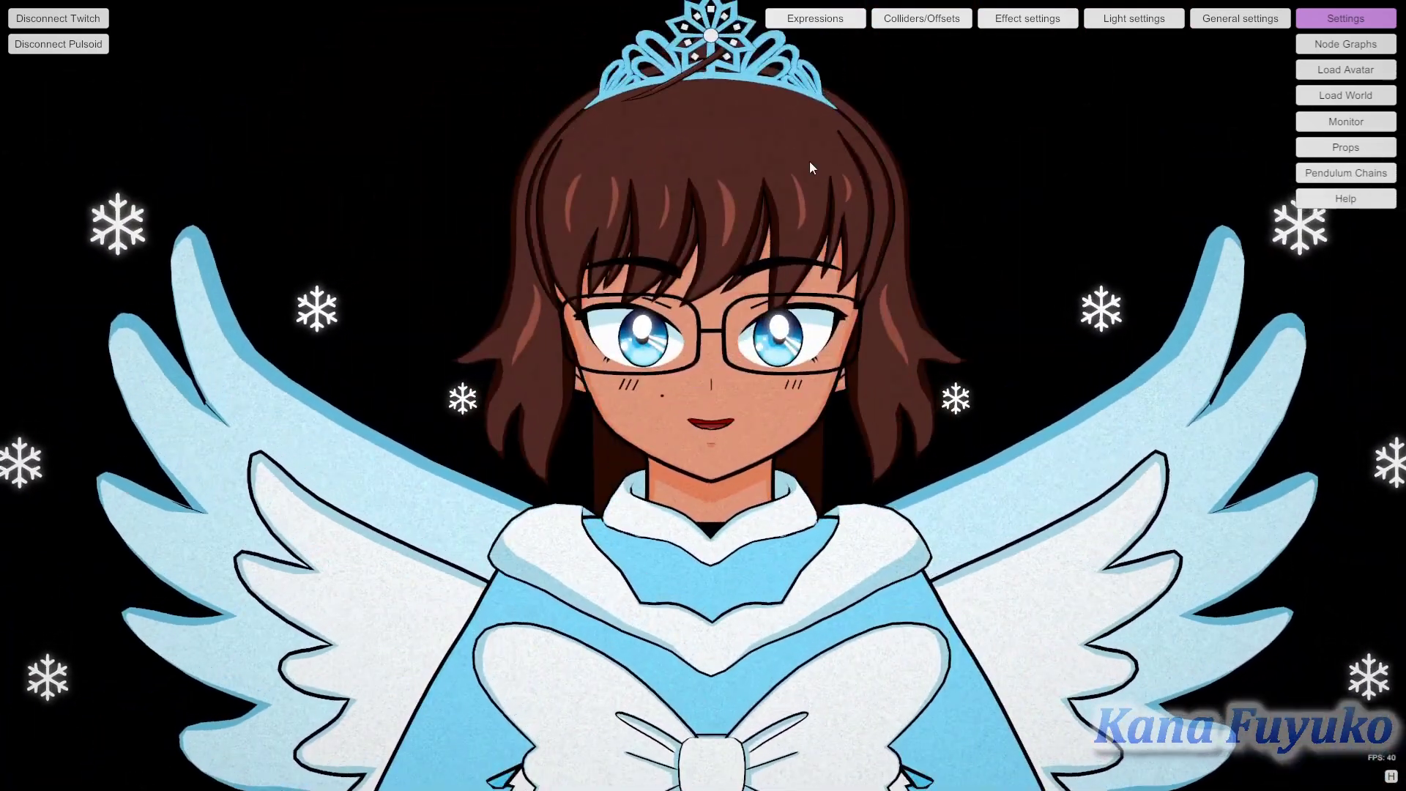
left_click(1351, 46)
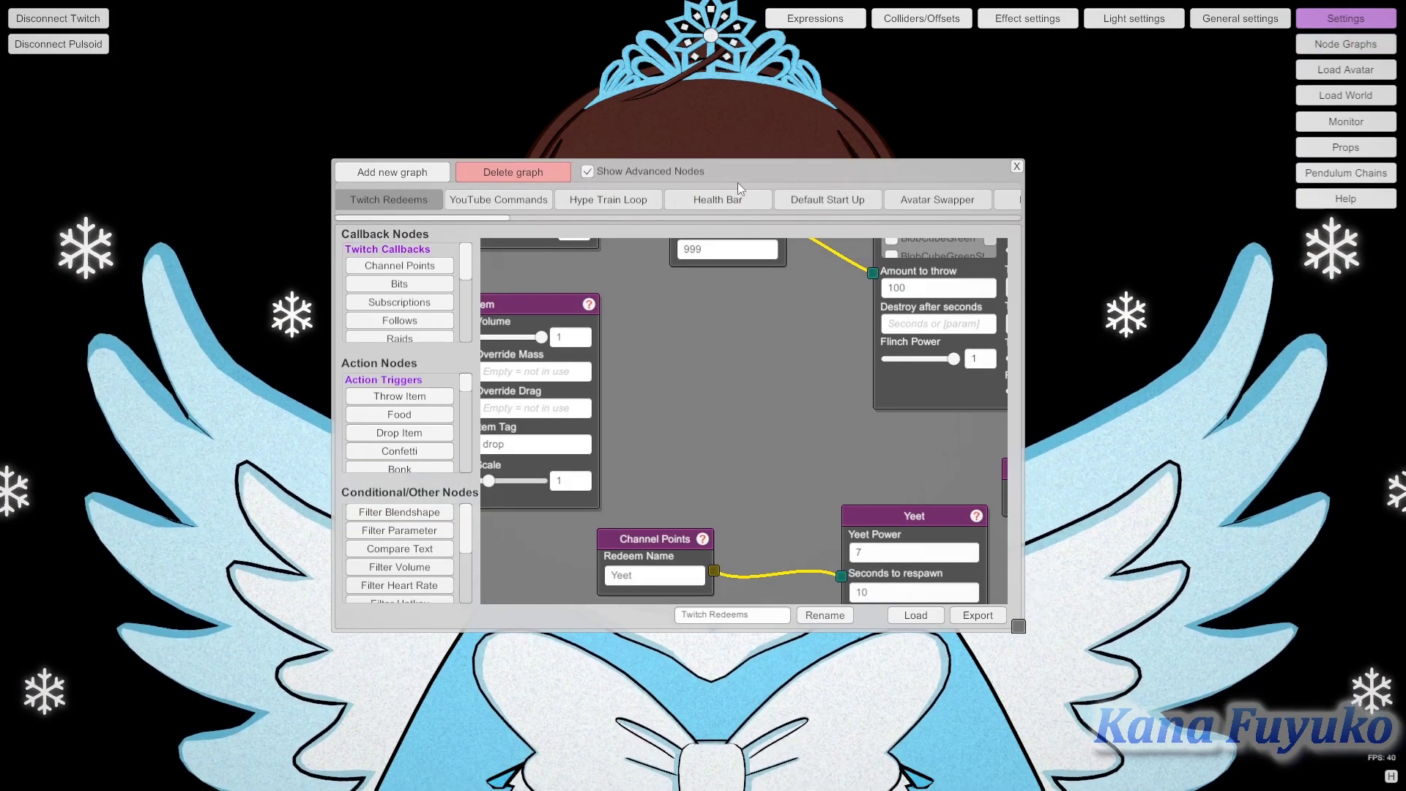
Add a new empty node graph in the Node Graphs window.
left_click_drag(737, 182, 554, 192)
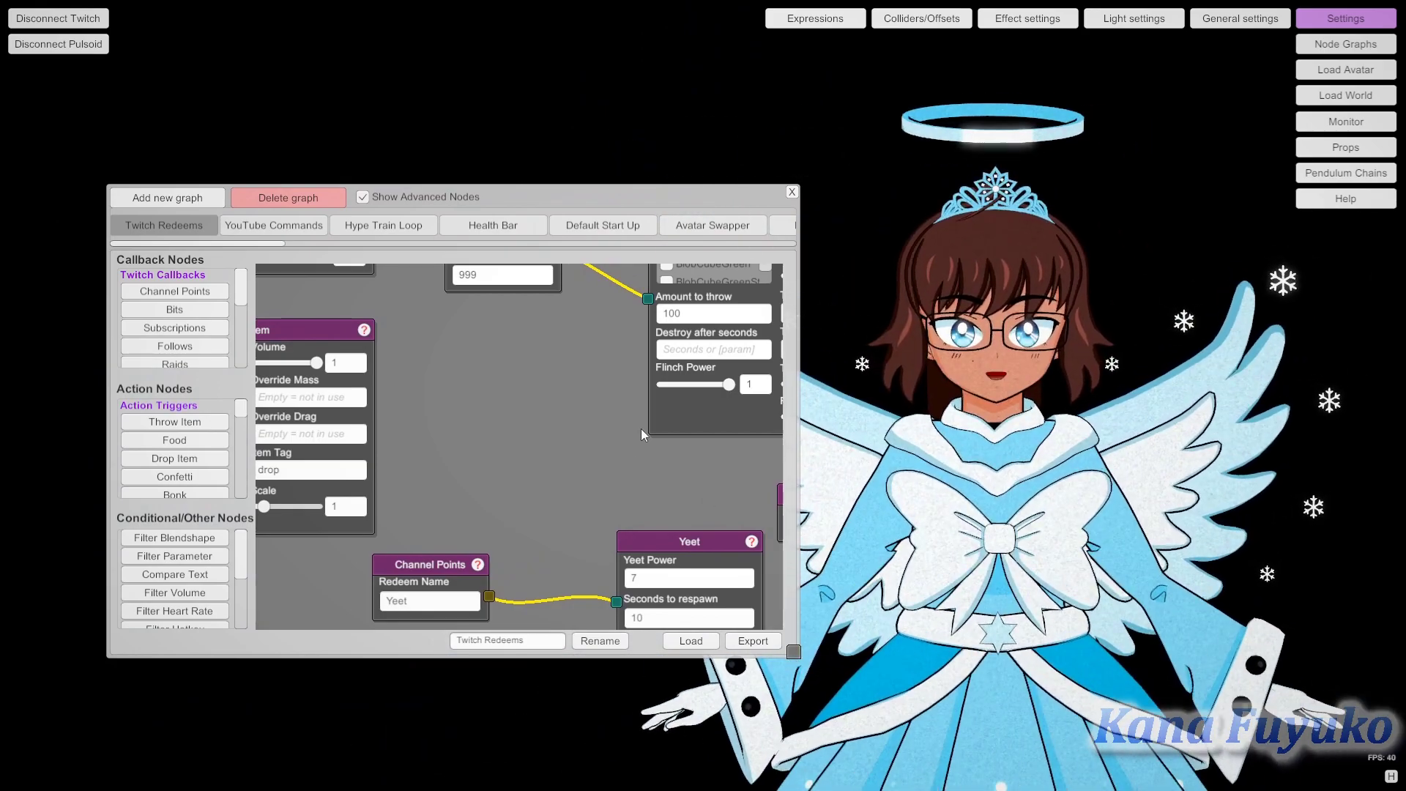
left_click(150, 198)
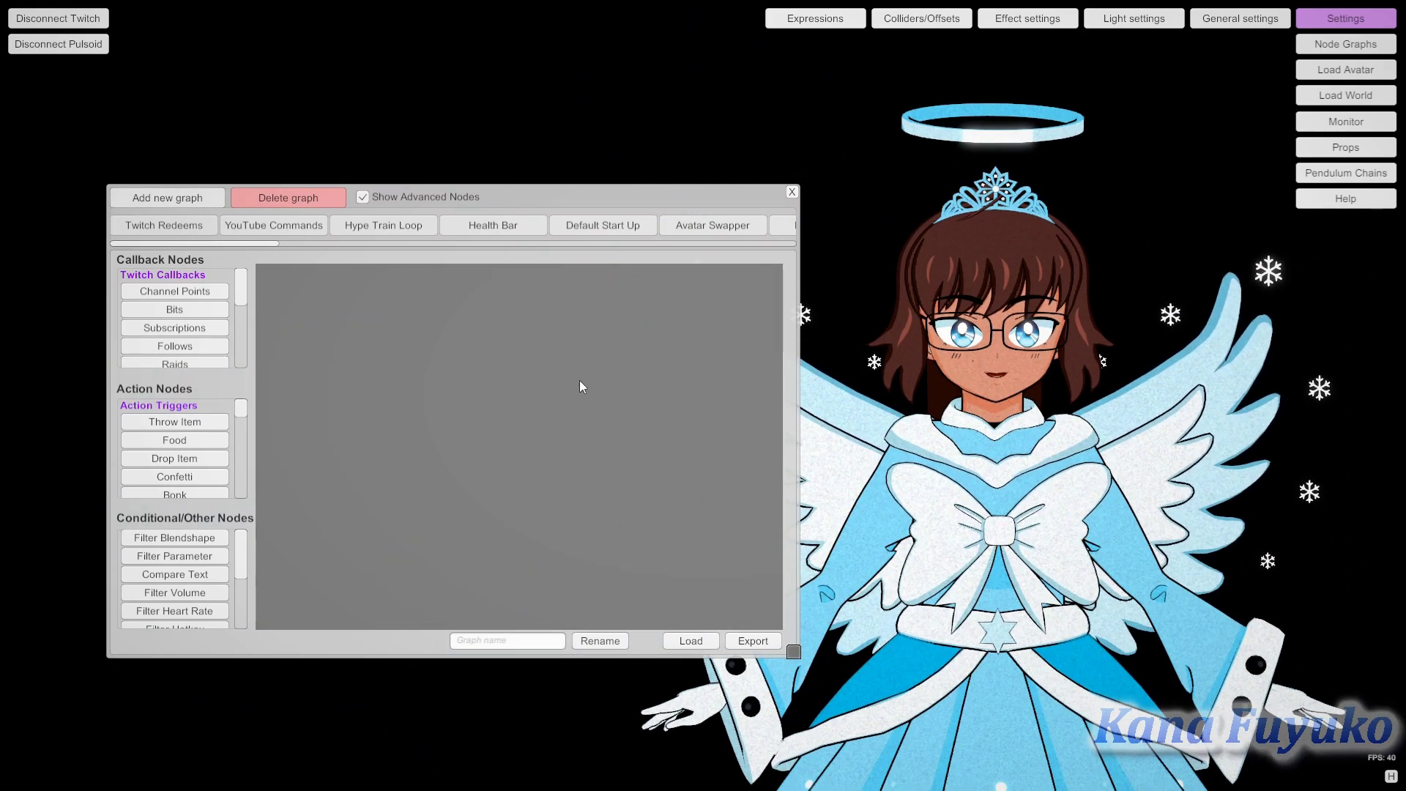
scroll(948, 350, "up", 3)
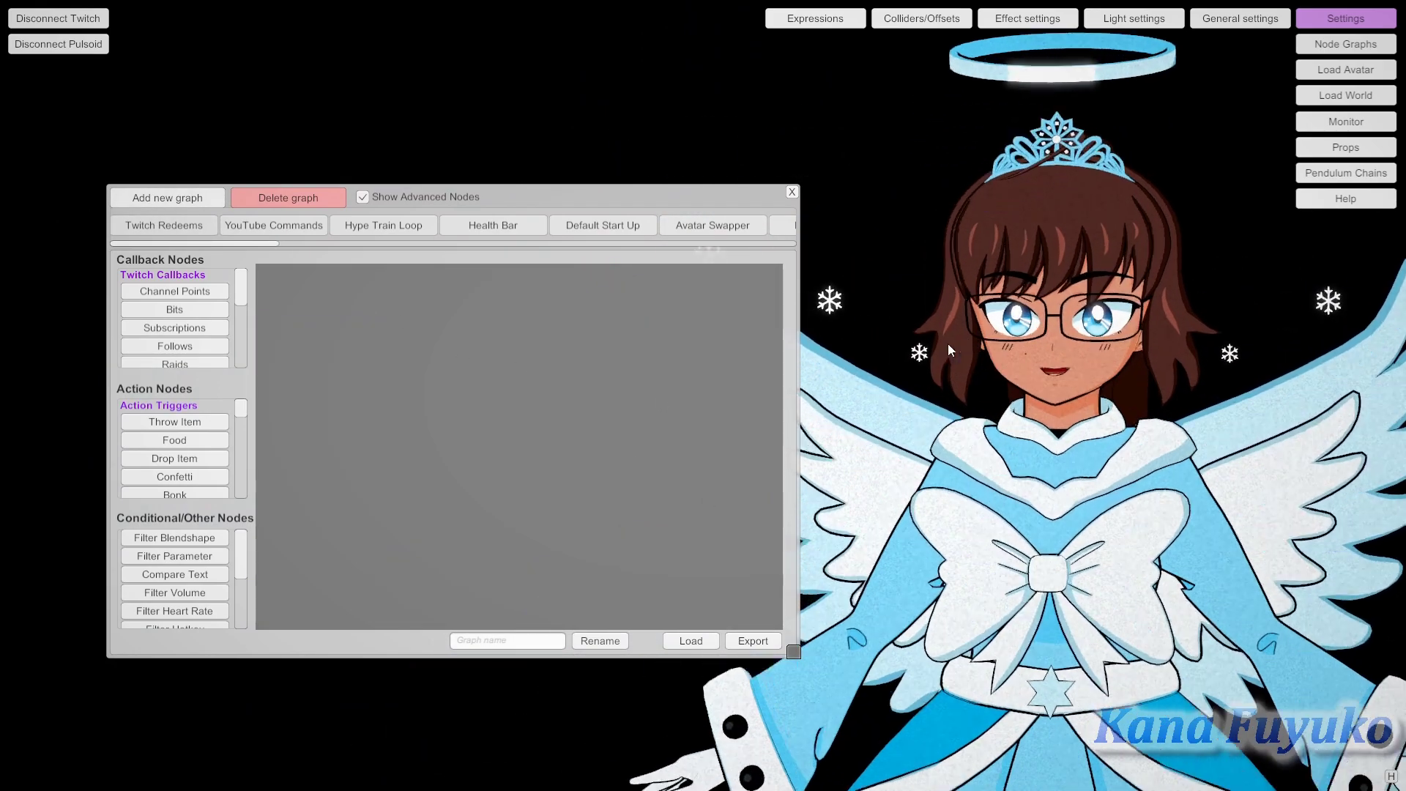
scroll(974, 337, "up", 3)
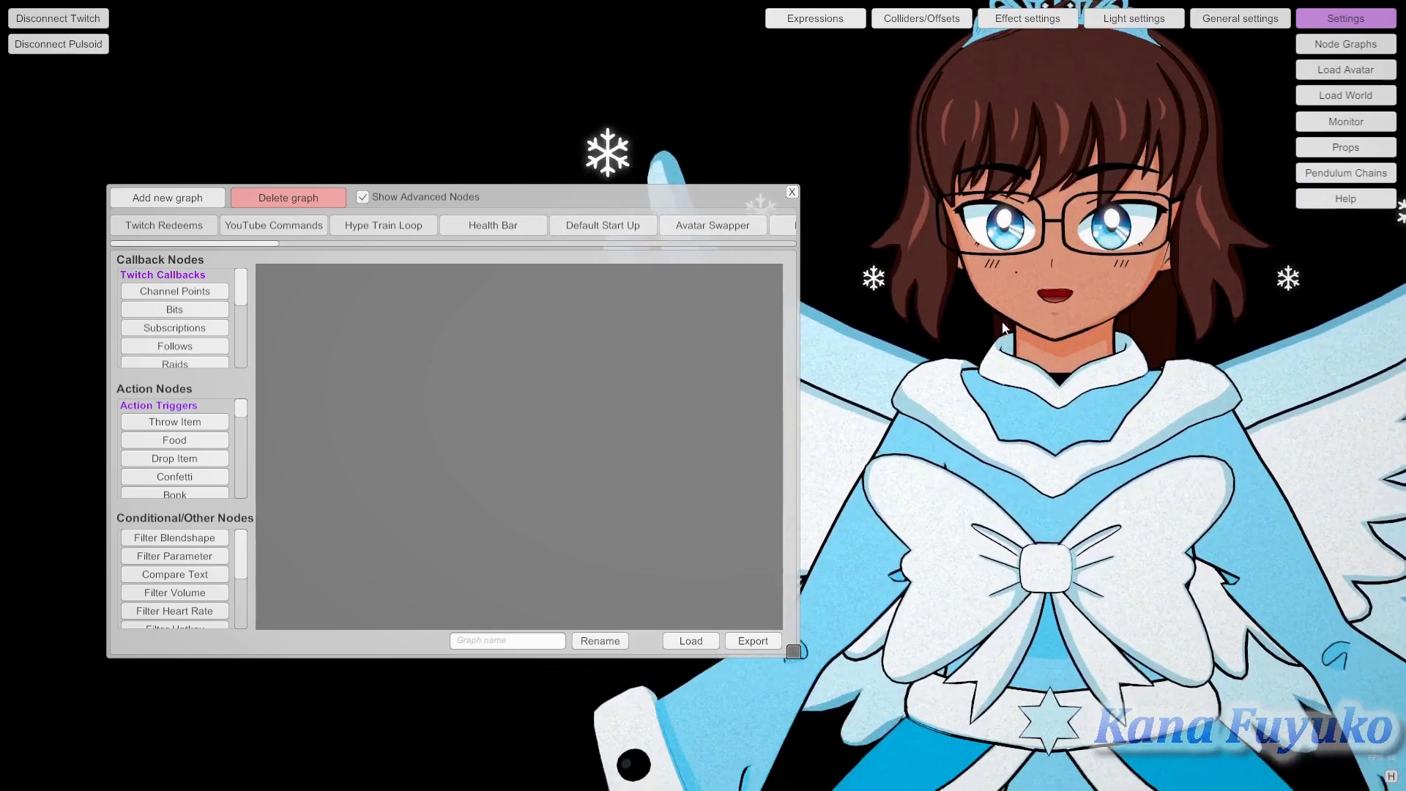
scroll(1002, 326, "down", 2)
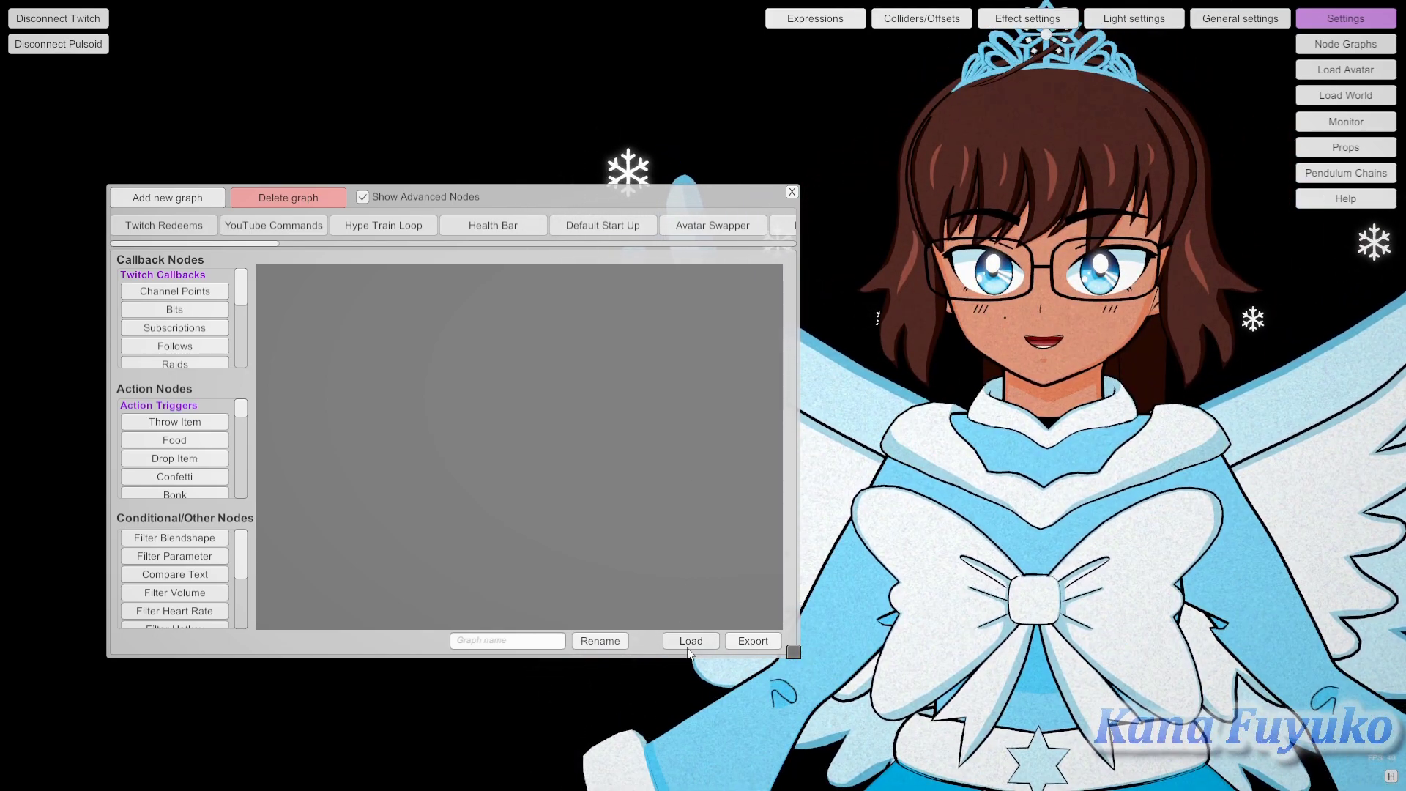
Move the node graph window to the top-left, enlarge it, and scroll the tab bar.
left_click_drag(643, 198, 564, 77)
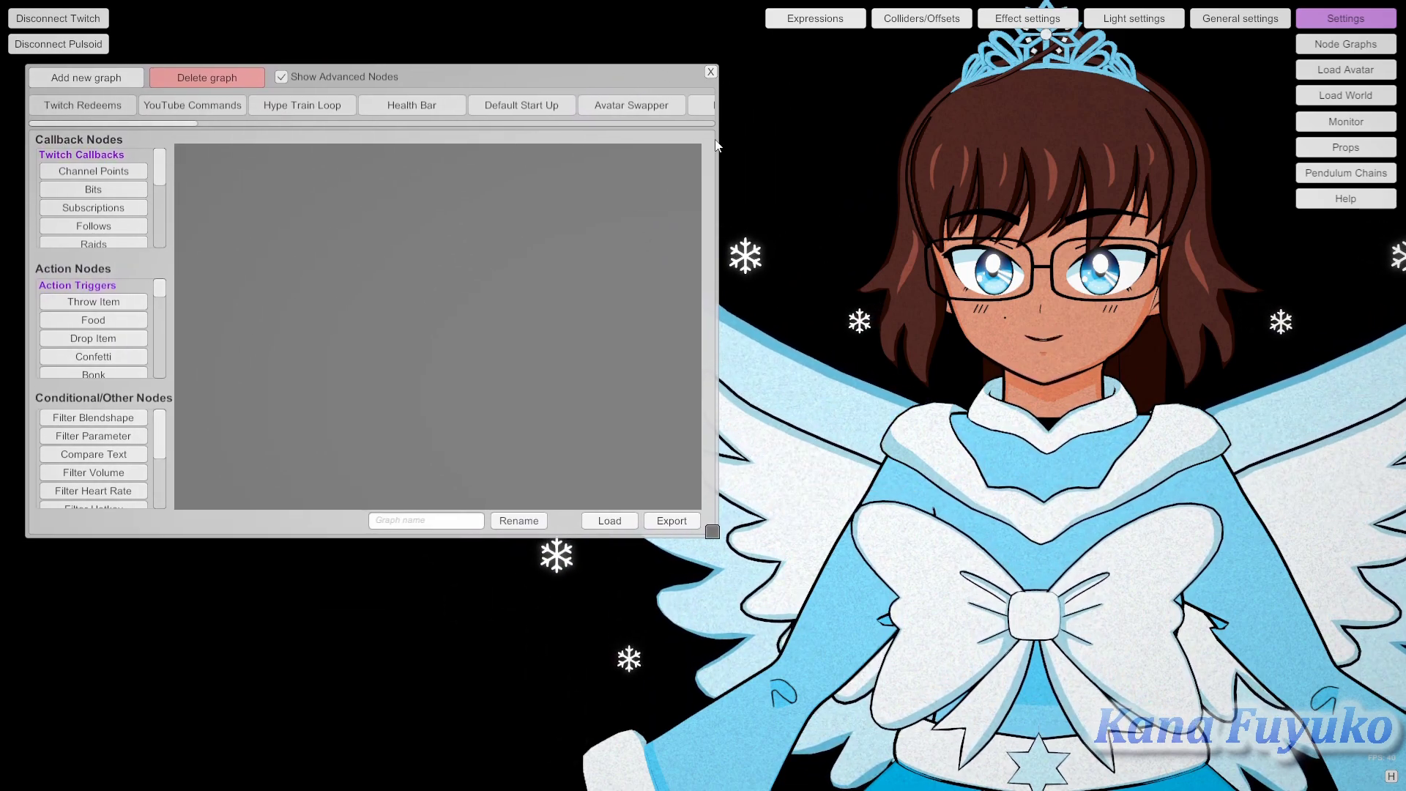
left_click_drag(711, 541, 851, 665)
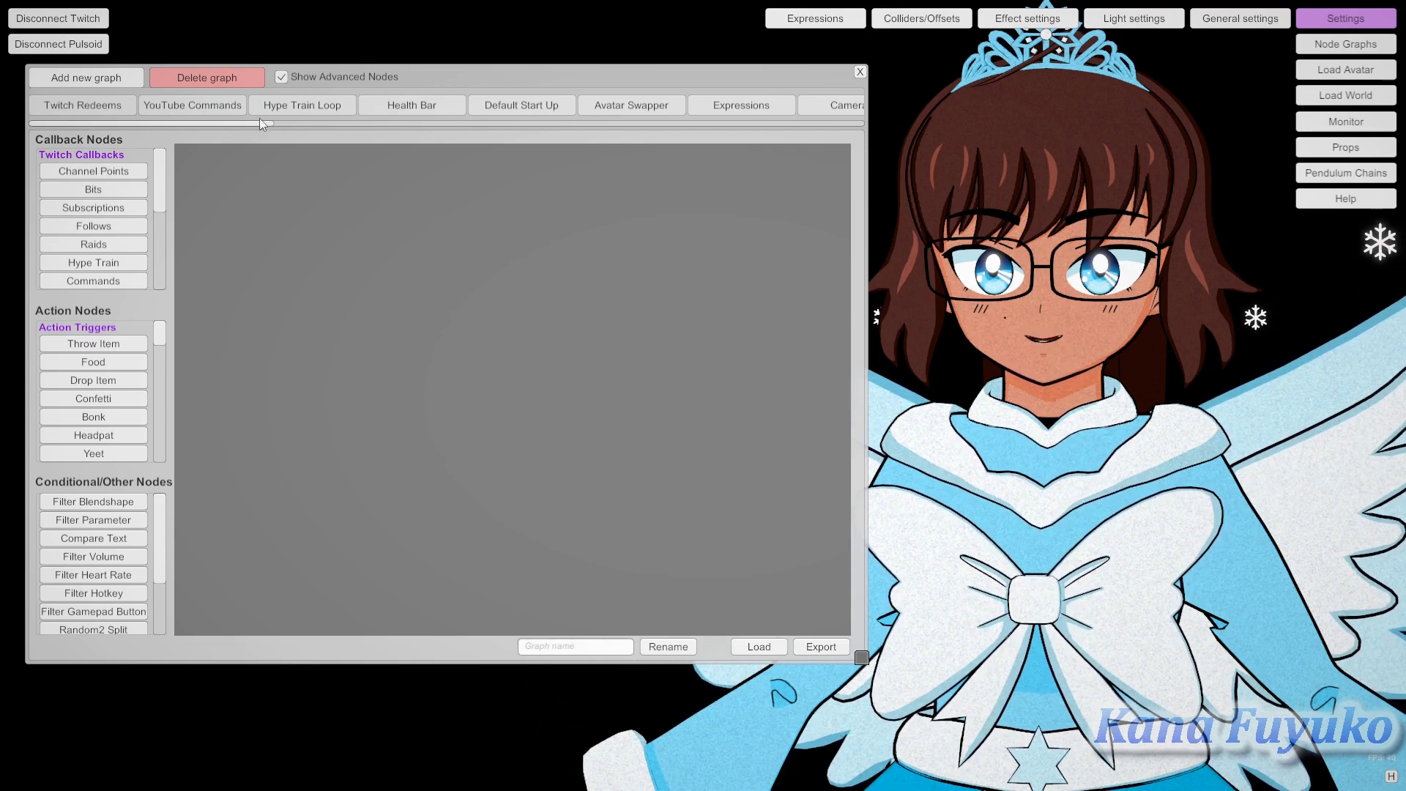
left_click_drag(287, 123, 550, 141)
Load the Cursor Look graph and zoom in on its nodes.
left_click(321, 99)
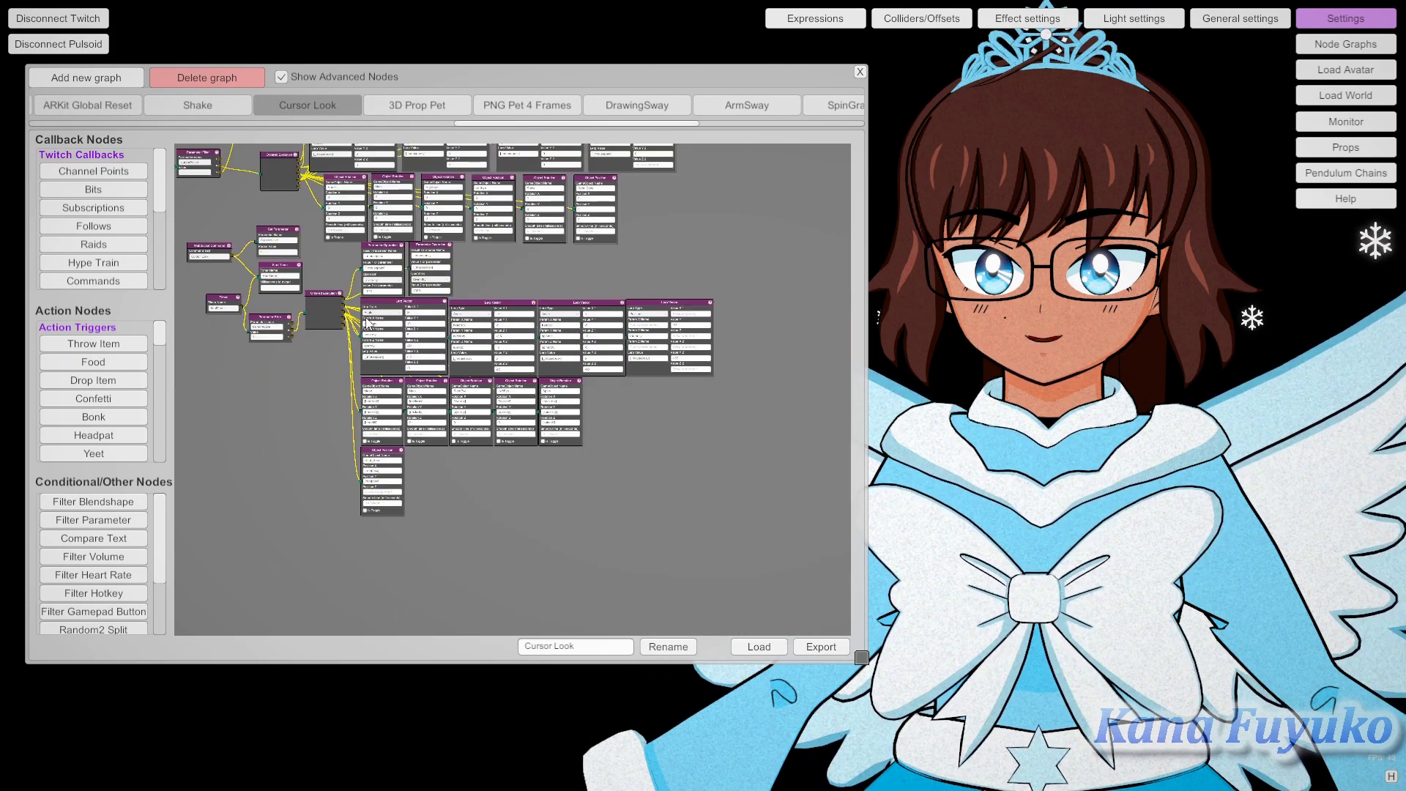
middle_click_drag(350, 274, 508, 438)
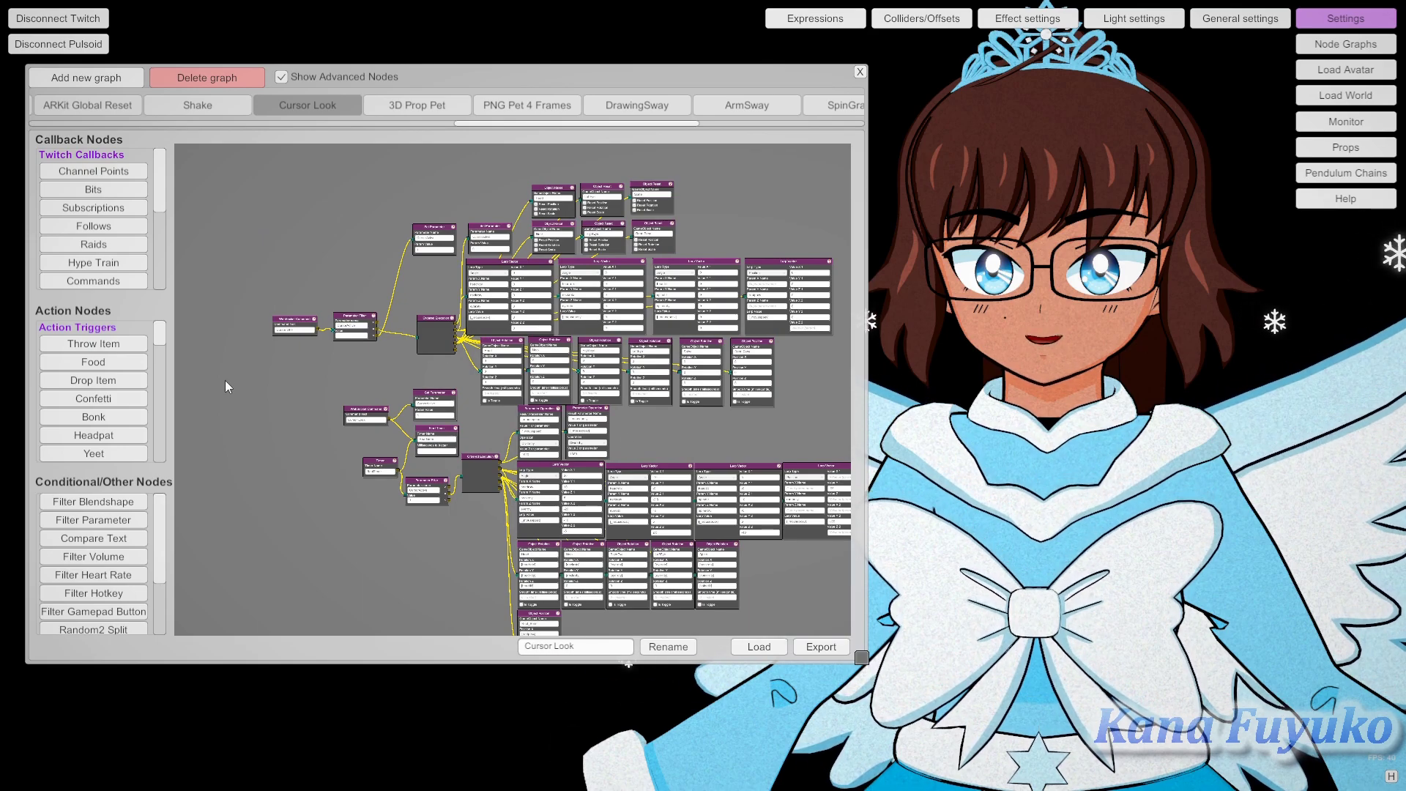
scroll(227, 374, "up", 5)
middle_click_drag(654, 339, 561, 368)
scroll(513, 370, "down", 4)
scroll(454, 362, "up", 2)
middle_click_drag(442, 356, 315, 452)
scroll(322, 443, "down", 3)
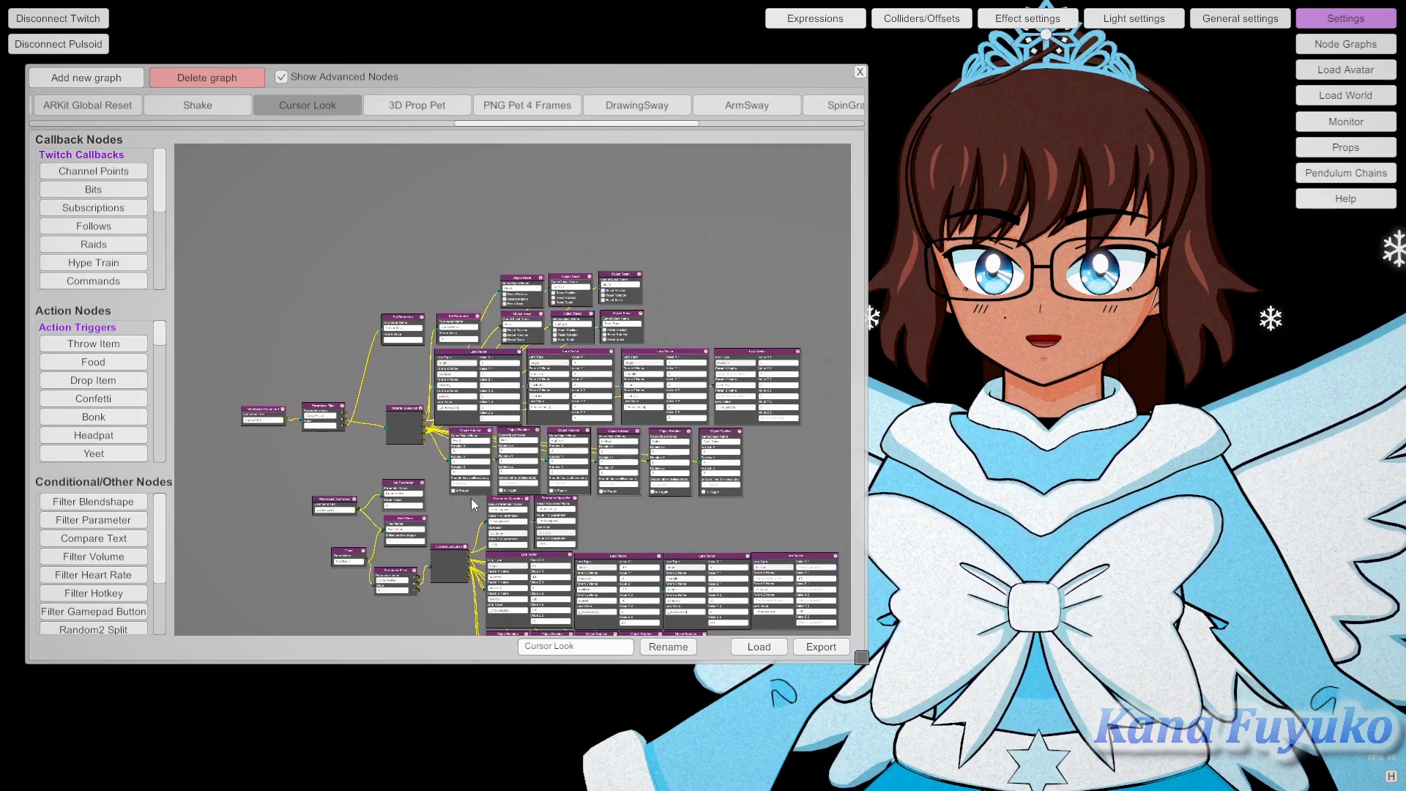
Pan to the Hotkey, WebSocket Command and Set Parameter nodes, unwiring the Hotkey node.
middle_click_drag(603, 511, 595, 296)
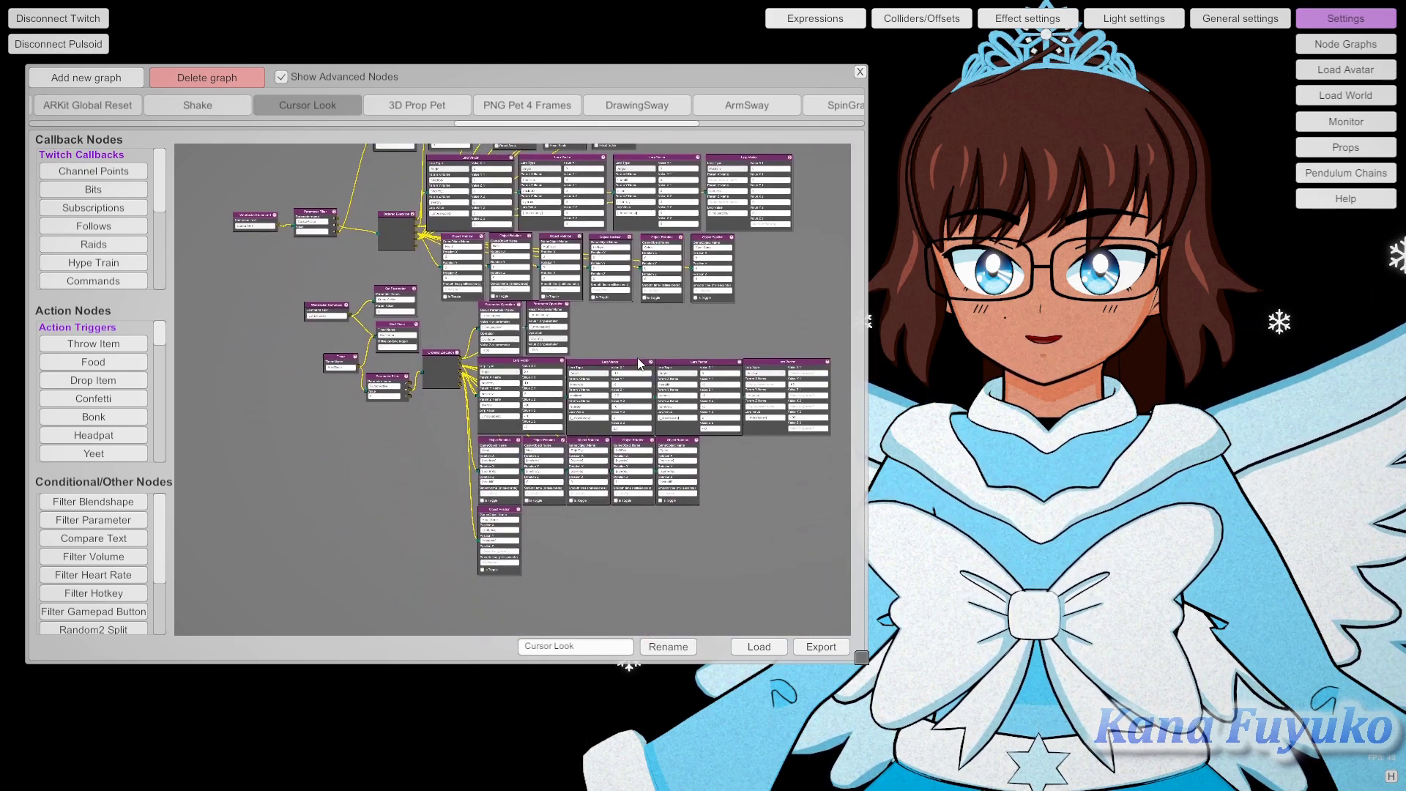
scroll(392, 450, "up", 5)
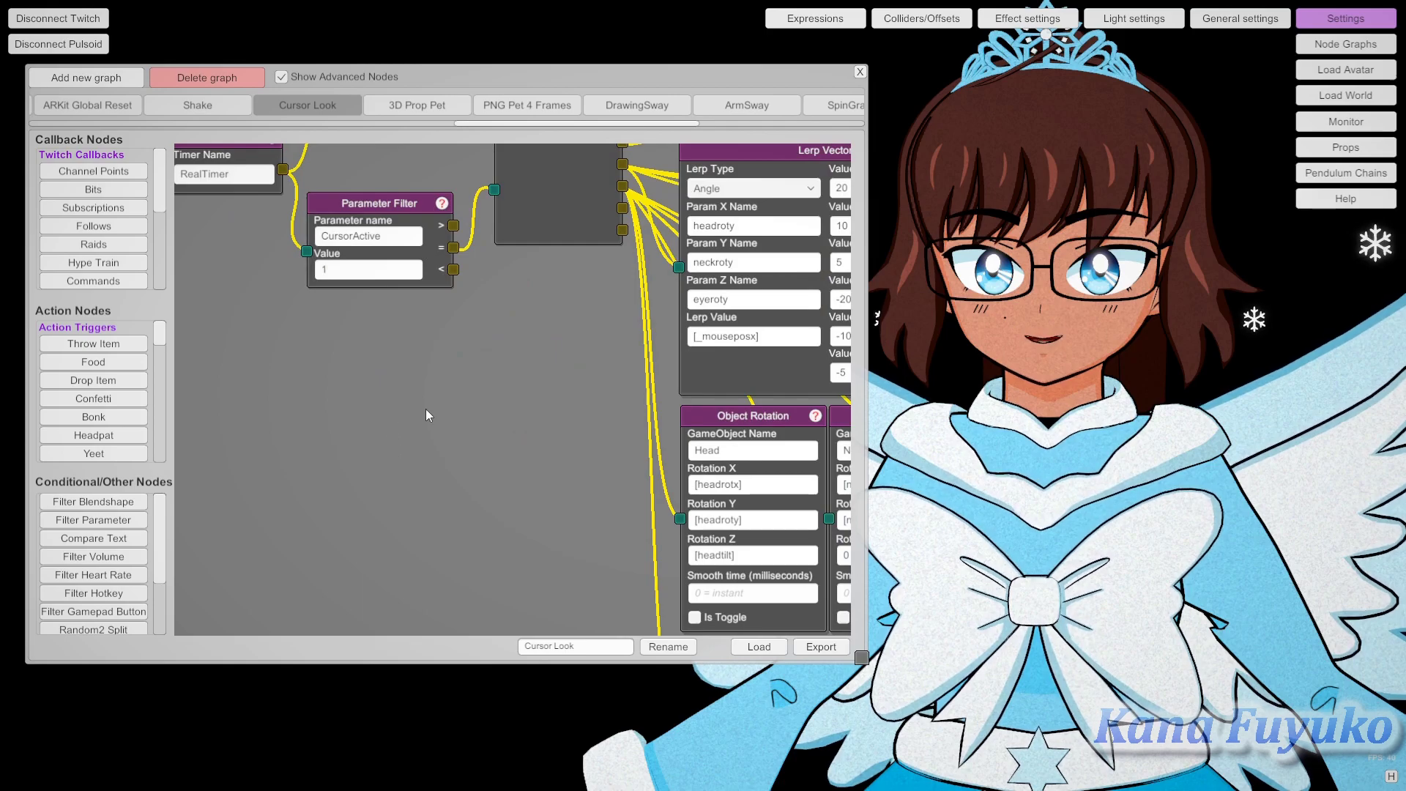
left_click_drag(425, 409, 543, 613)
left_click_drag(392, 272, 568, 415)
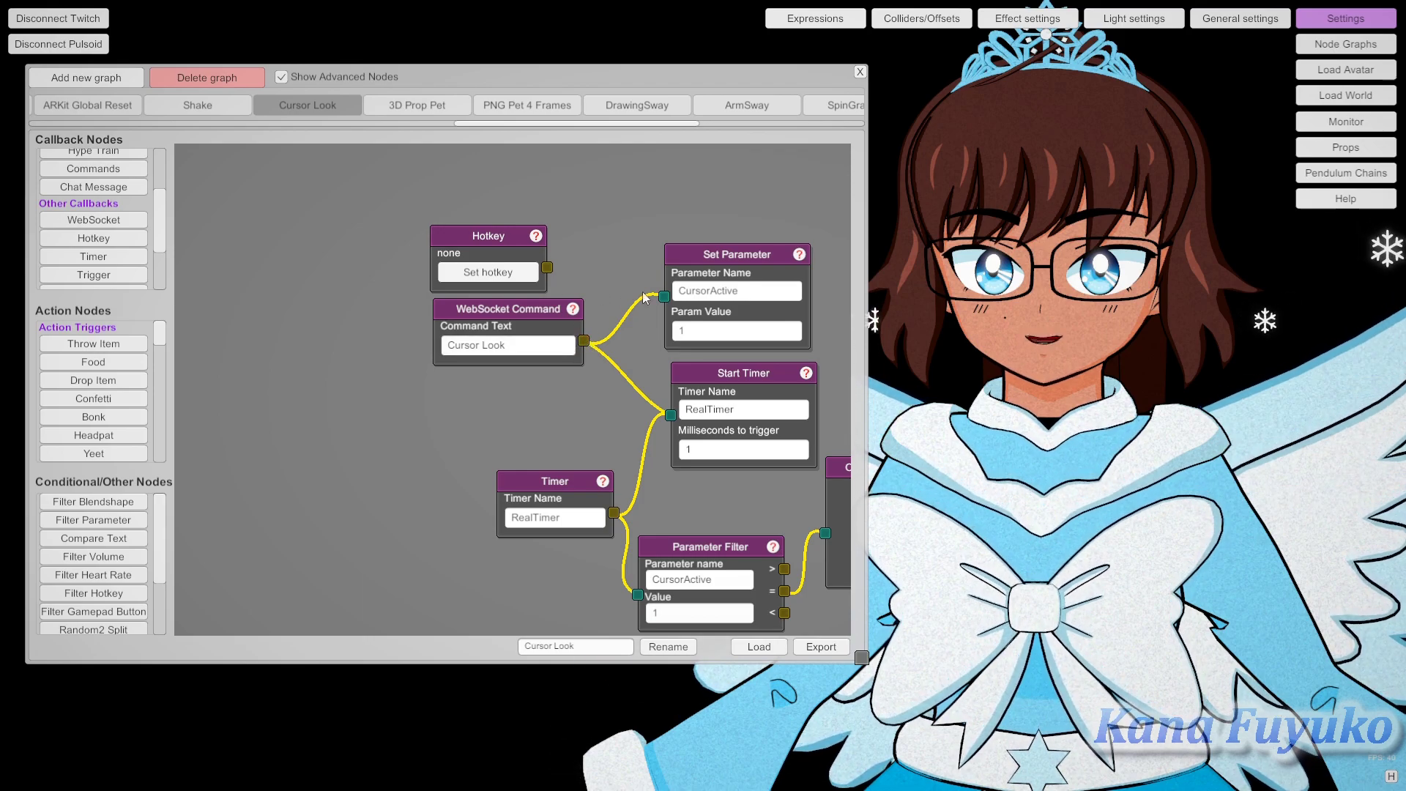
mouse_move(667, 301)
left_mouse_down()
mouse_move(564, 282)
mouse_move(667, 321)
left_mouse_up()
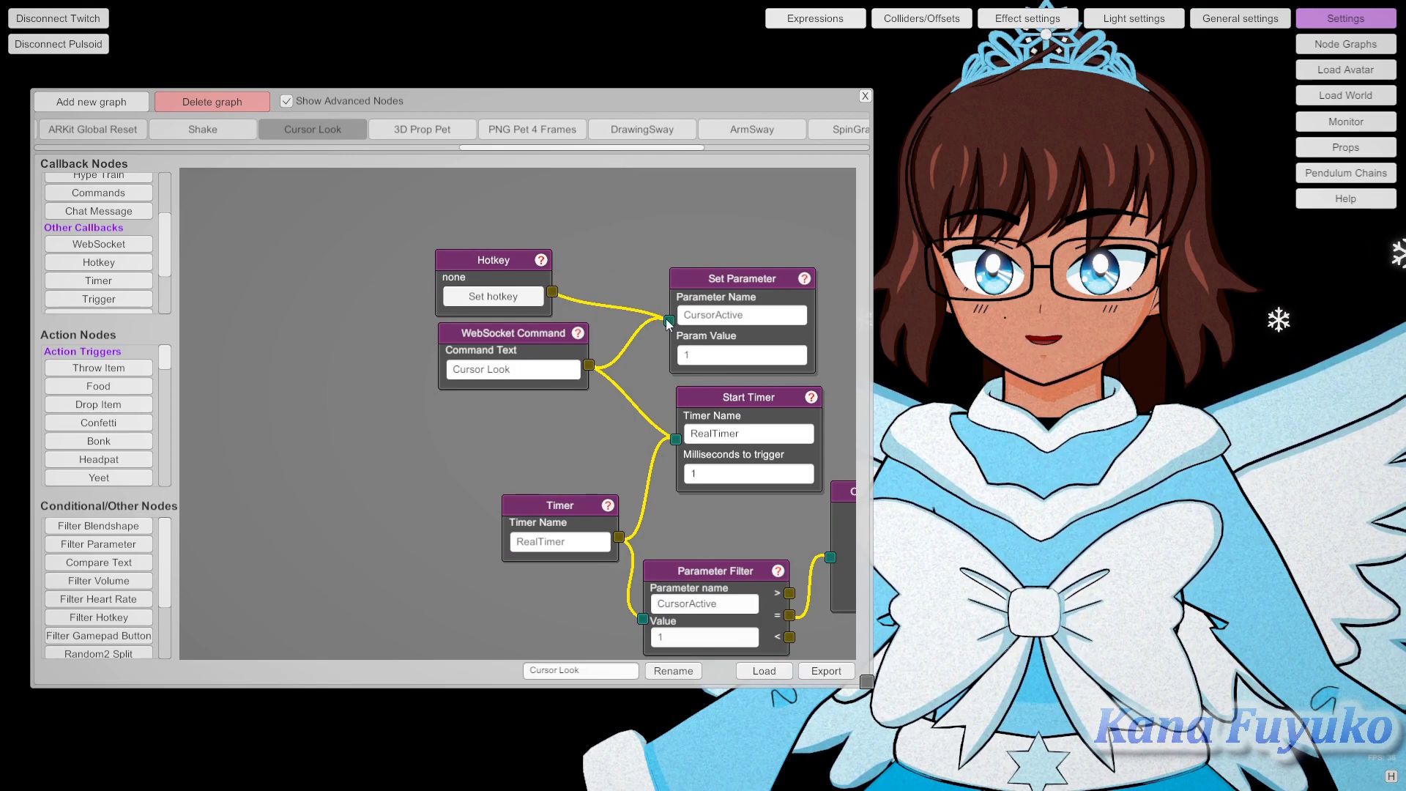
left_click_drag(666, 442, 546, 332)
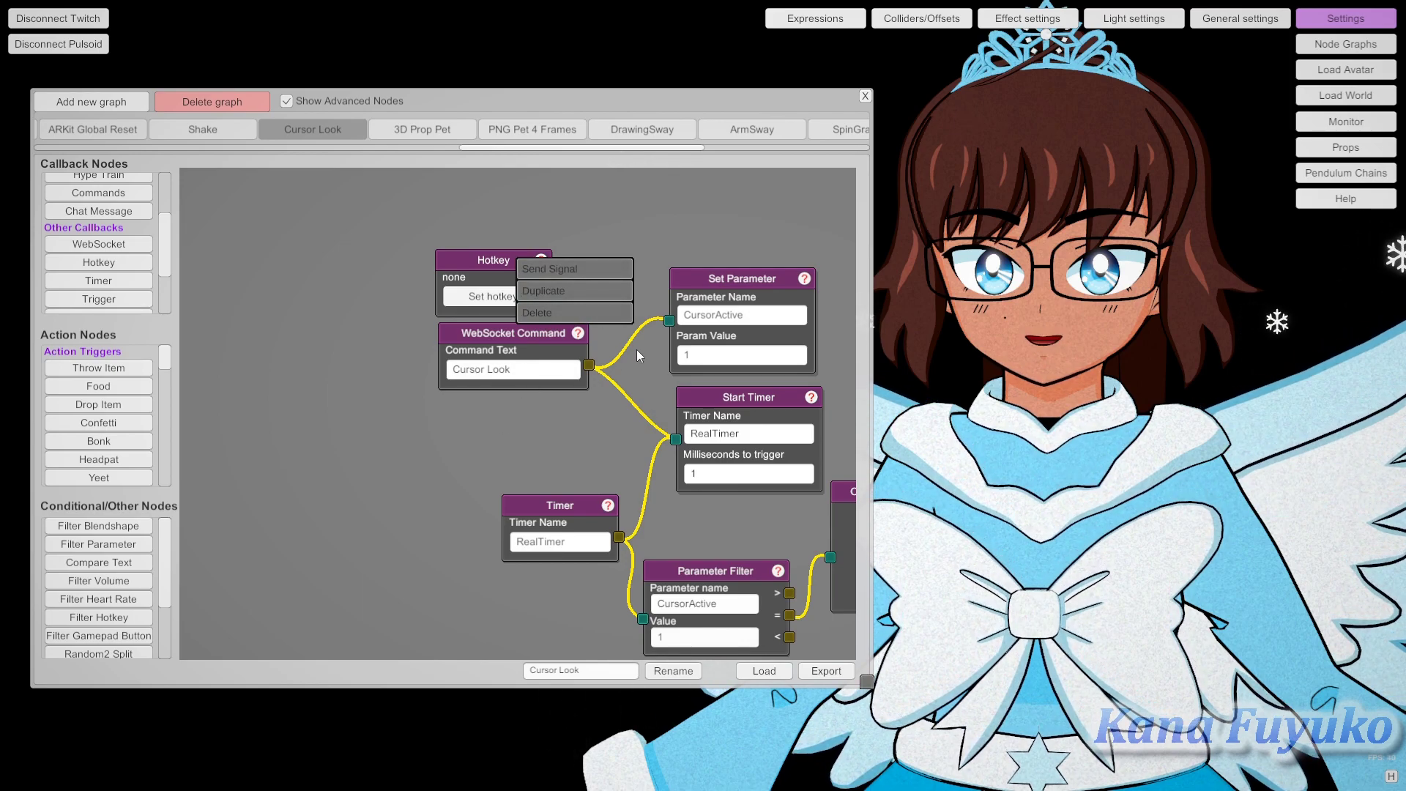
Delete the Hotkey node from the Cursor Look graph.
left_click(537, 315)
scroll(523, 299, "down", 5)
scroll(398, 328, "up", 5)
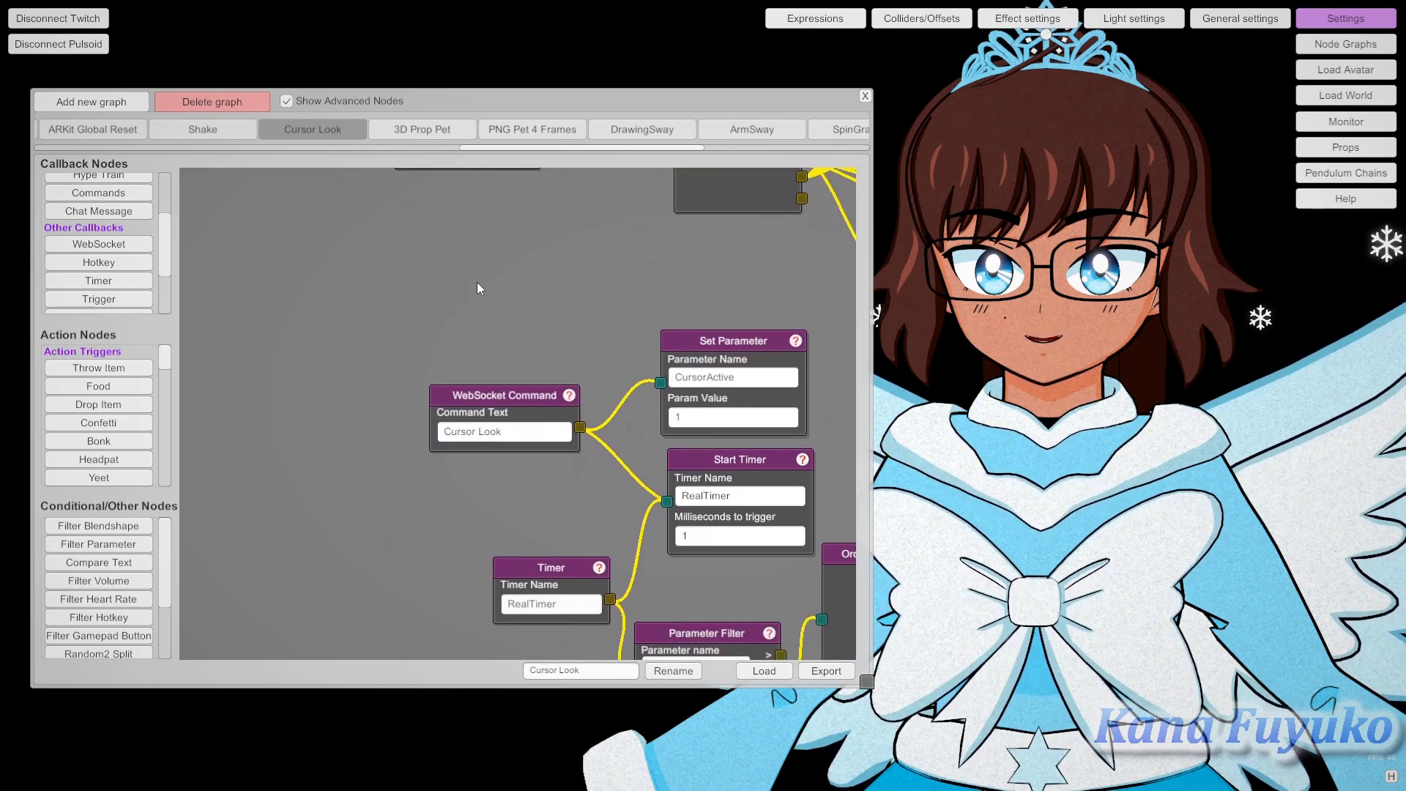
left_click_drag(525, 109, 578, 79)
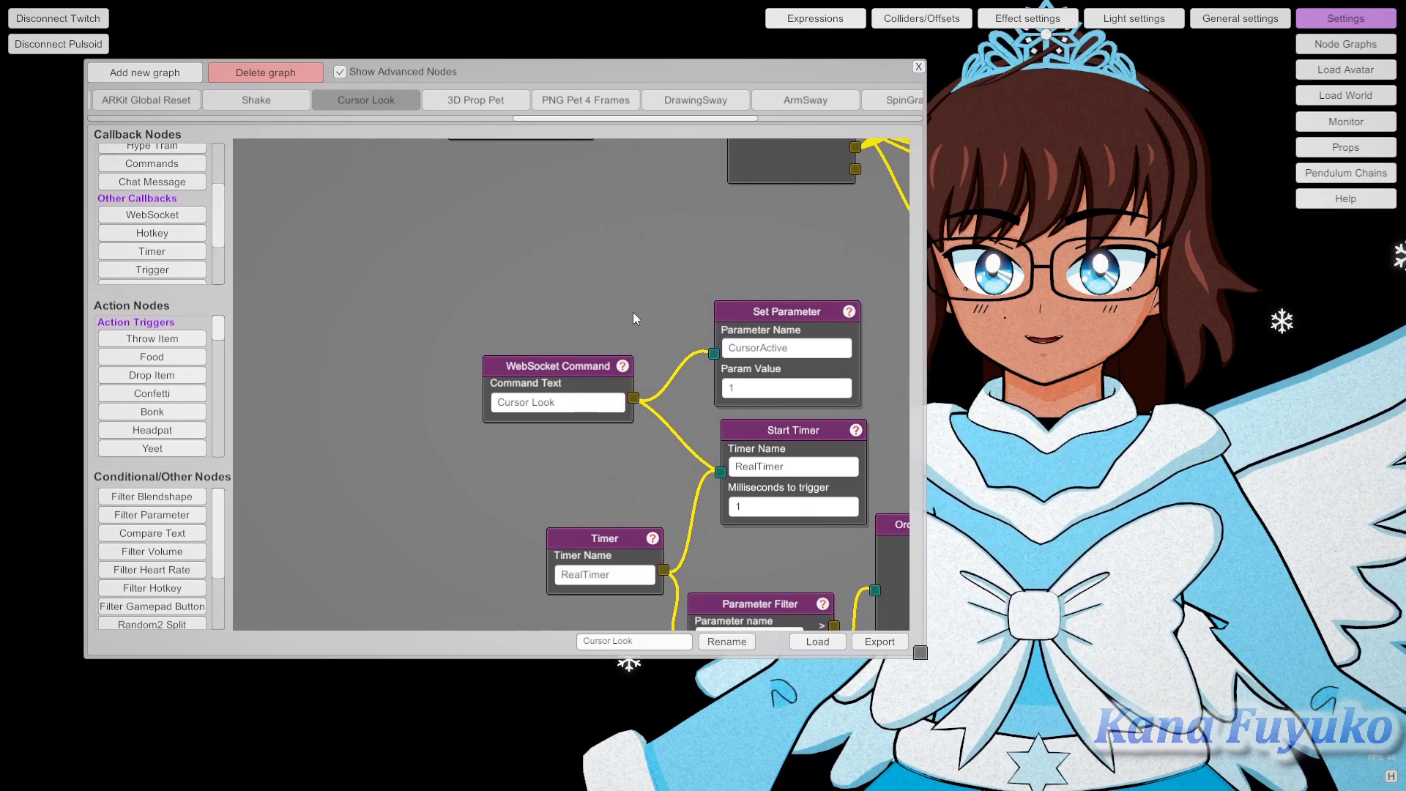
left_click_drag(226, 209, 201, 241)
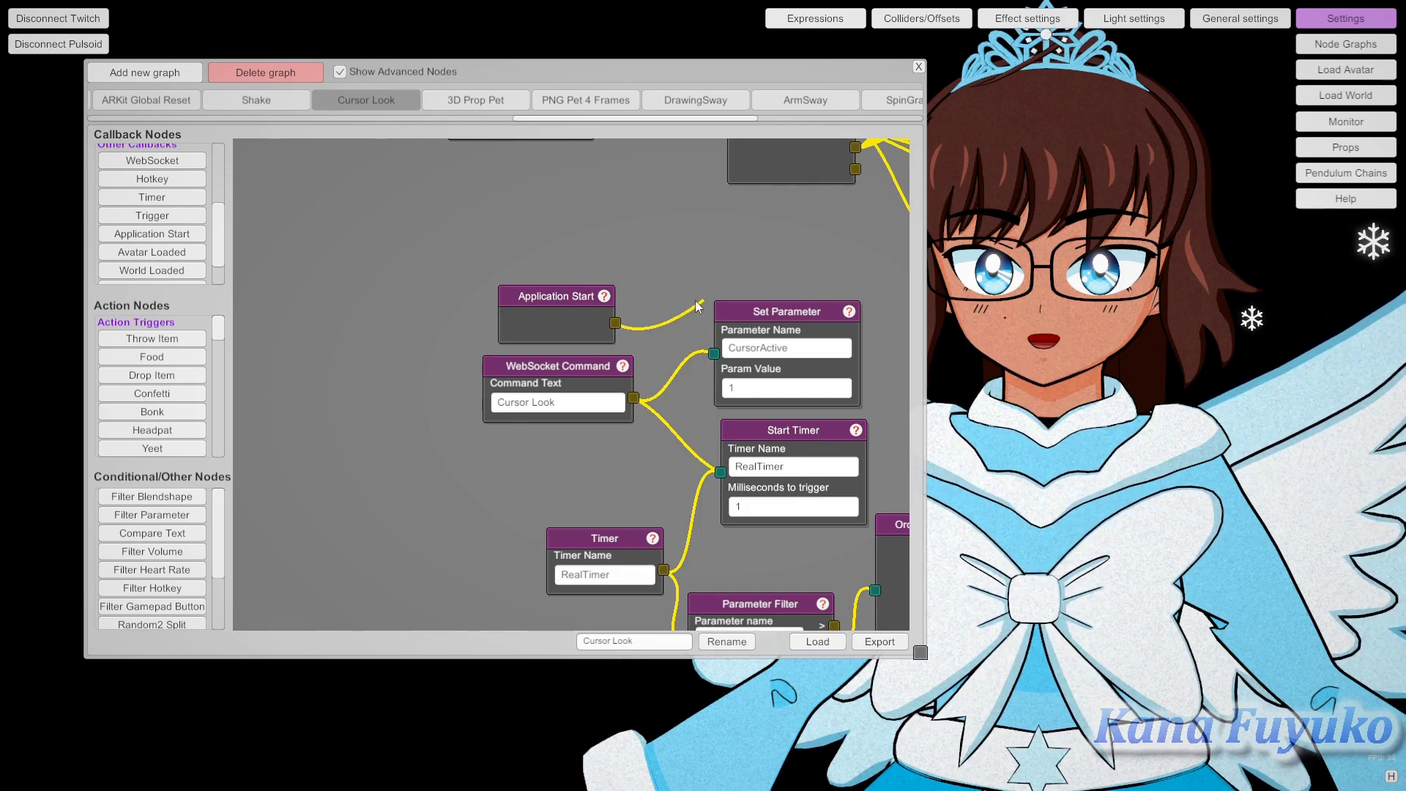
Delete the Application Start node and pan toward the Ordered Execution node.
right_click(573, 306)
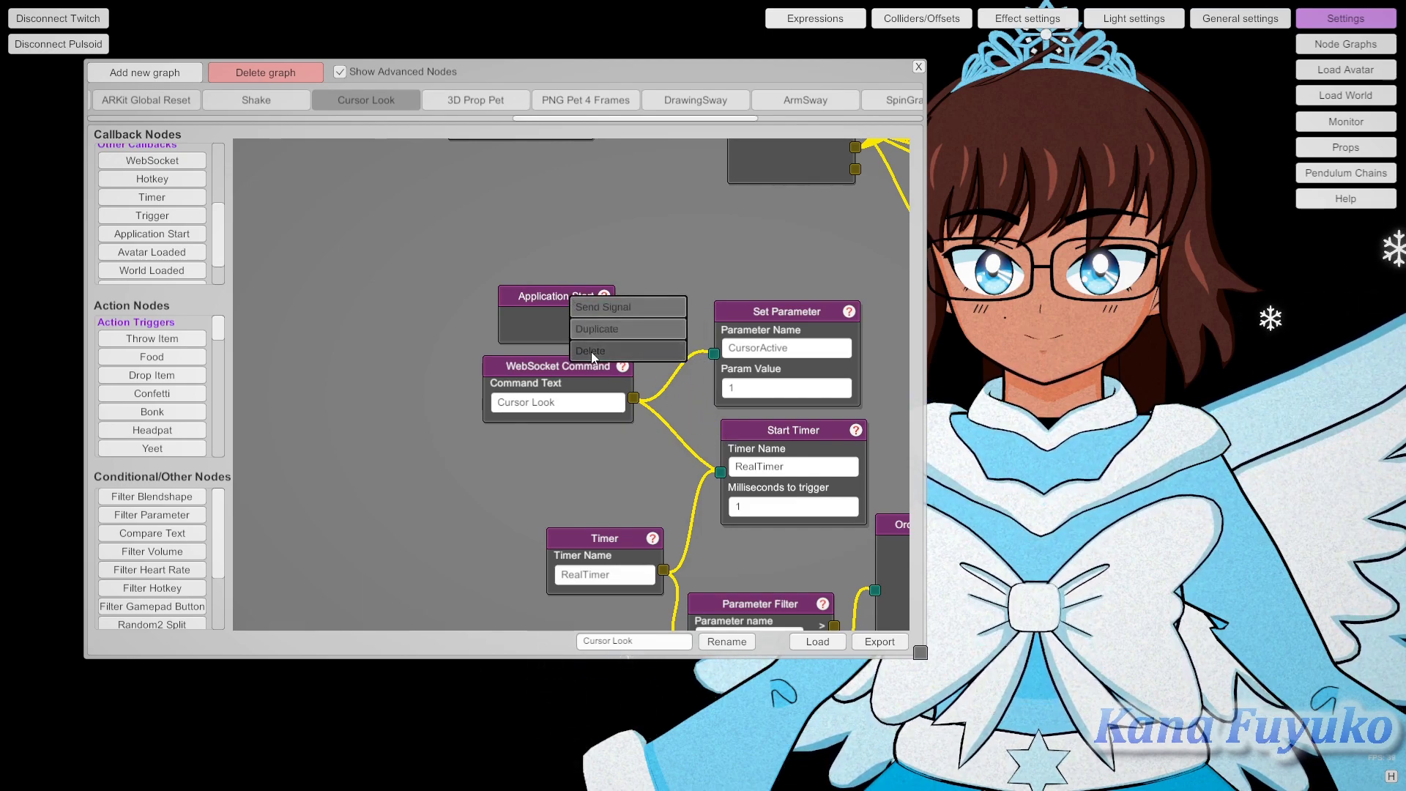
left_click(592, 351)
left_click_drag(615, 292, 500, 276)
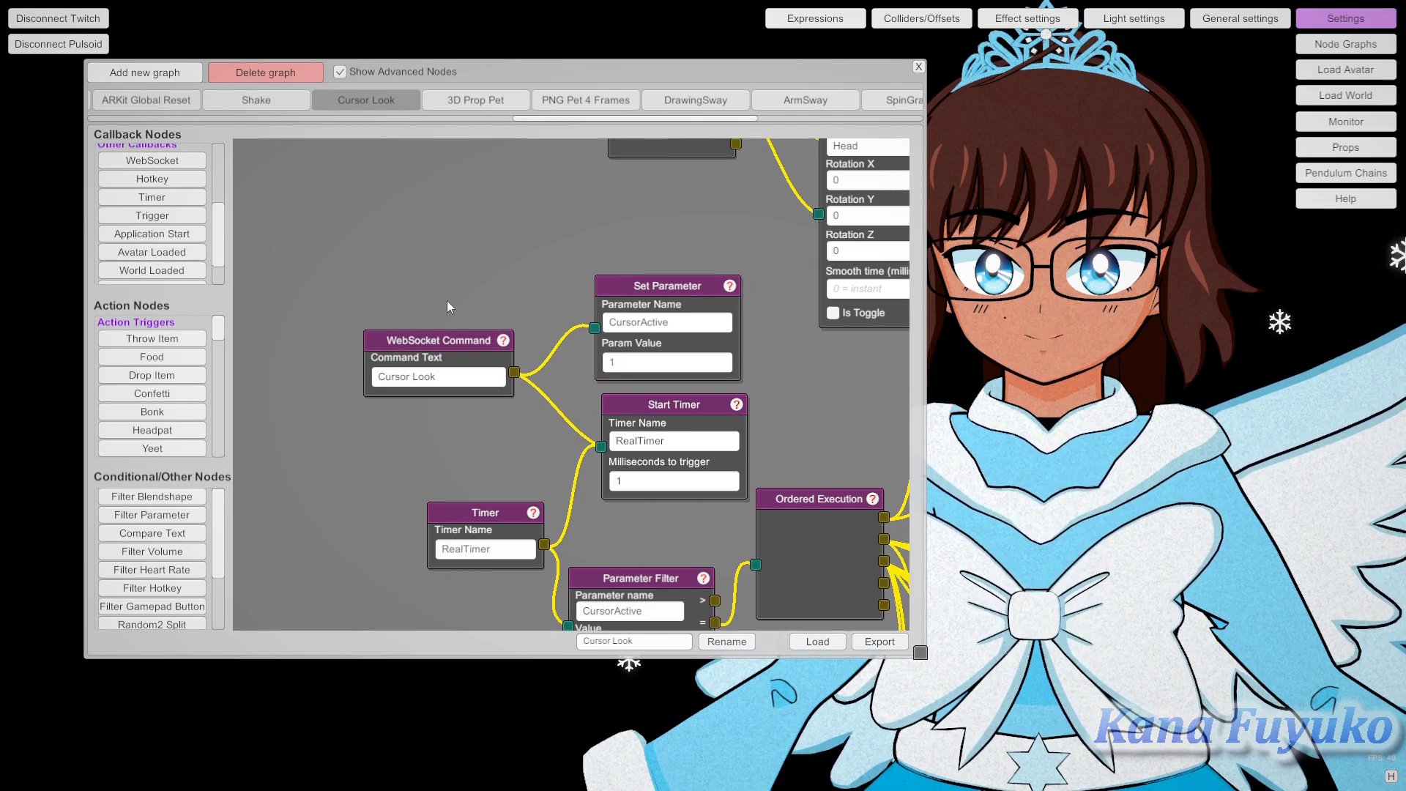
scroll(613, 276, "down", 5)
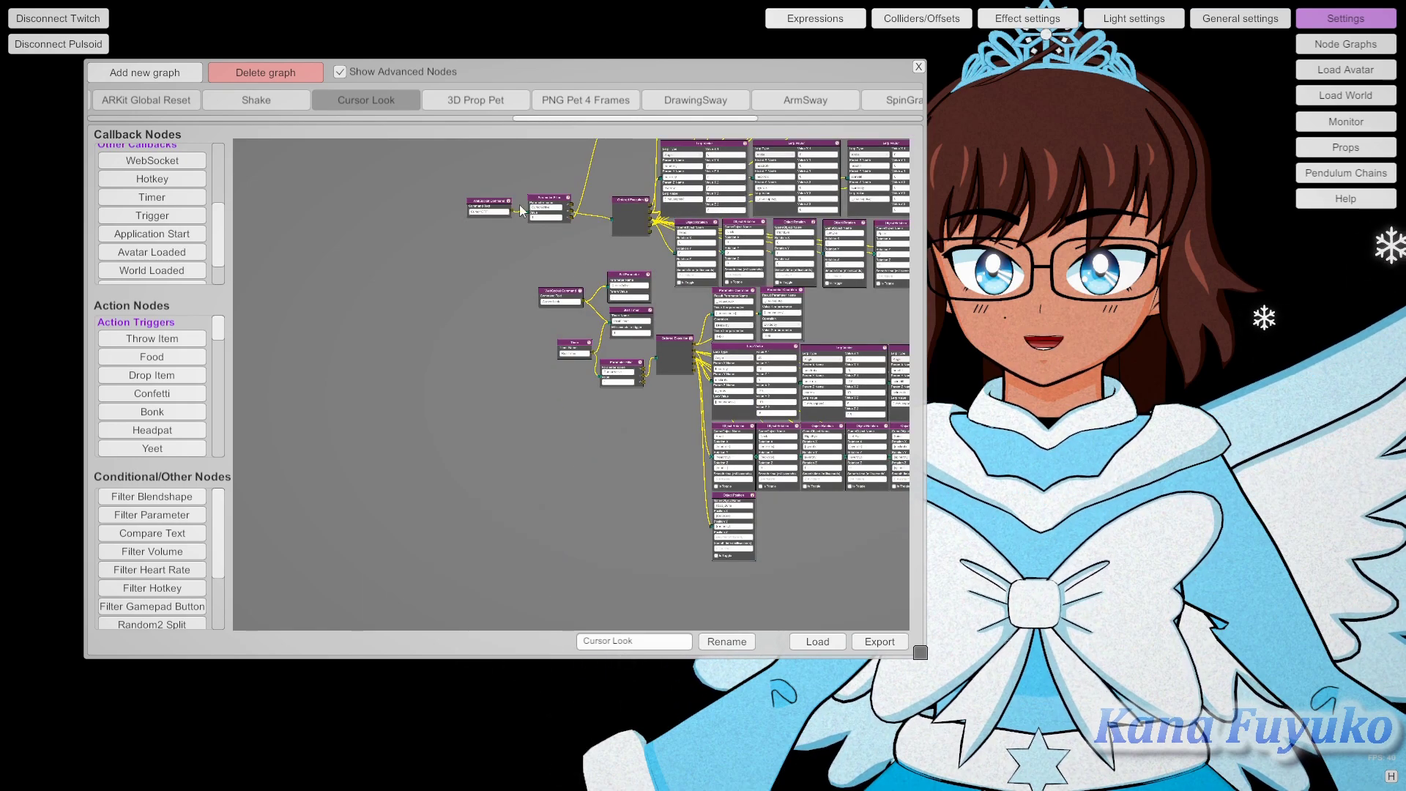
scroll(644, 265, "up", 5)
left_click_drag(762, 83, 564, 93)
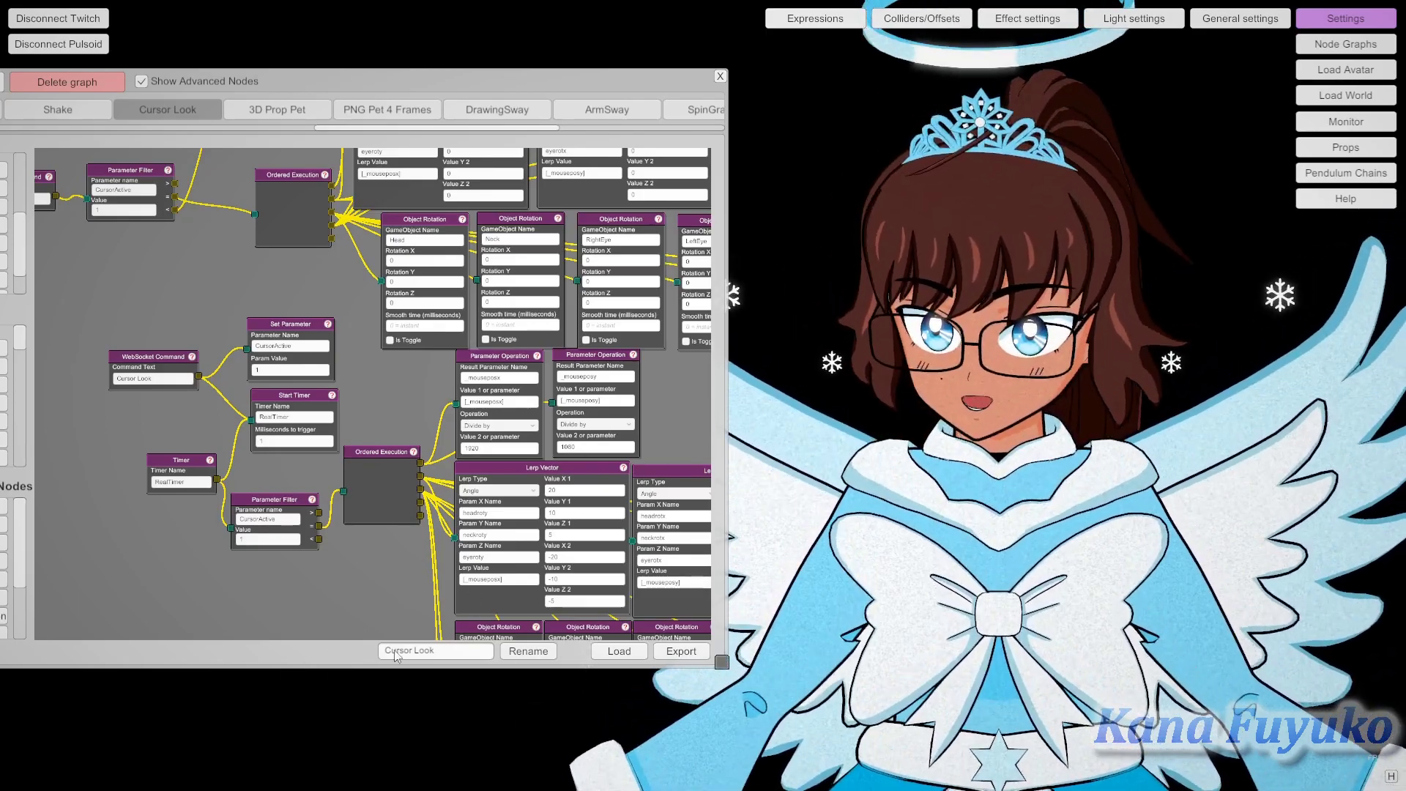
Pan and zoom across the Cursor OFF and Cursor Look branches to the Parameter Operation and Lerp Vector nodes.
left_click_drag(664, 391, 610, 358)
scroll(593, 426, "down", 5)
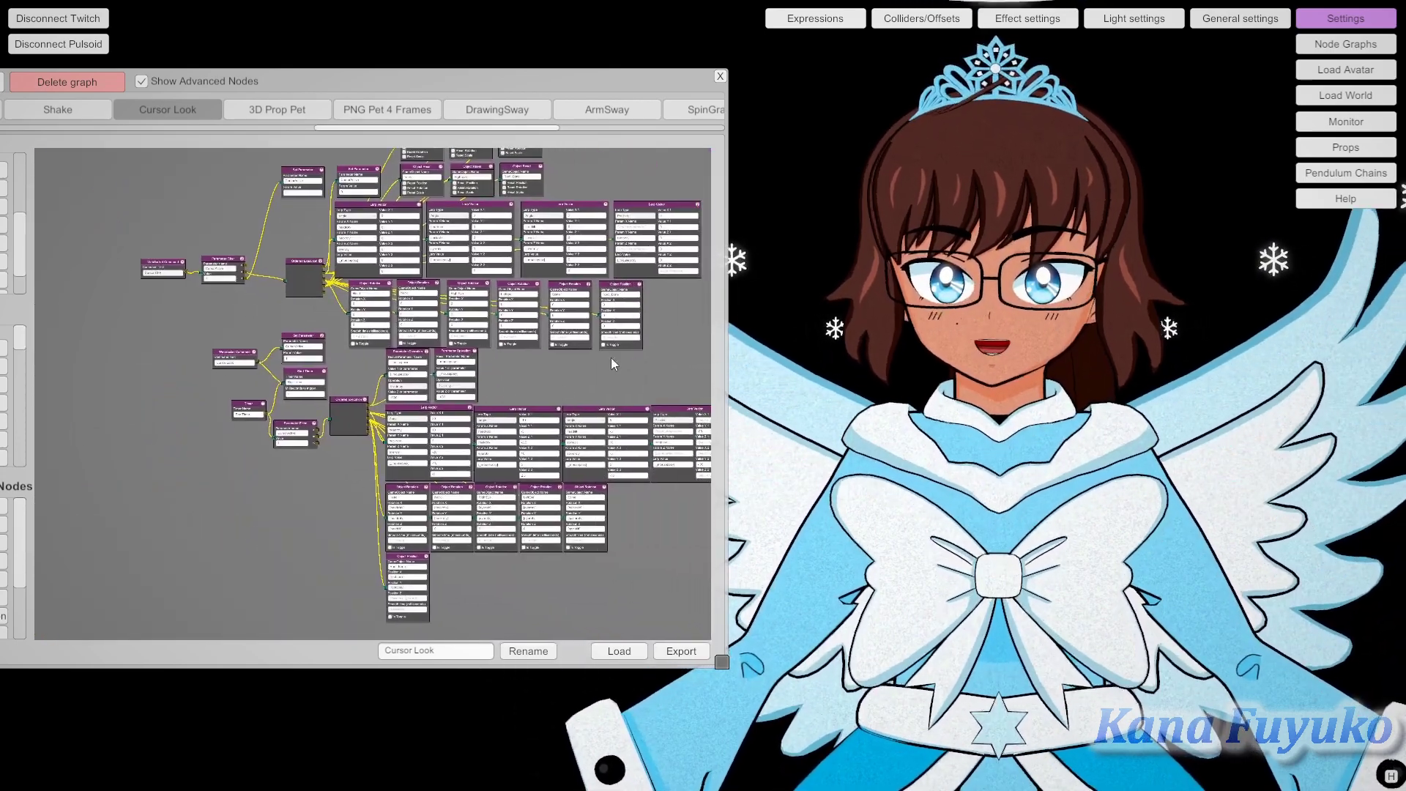
scroll(429, 376, "up", 5)
left_click_drag(285, 391, 613, 328)
scroll(583, 370, "up", 4)
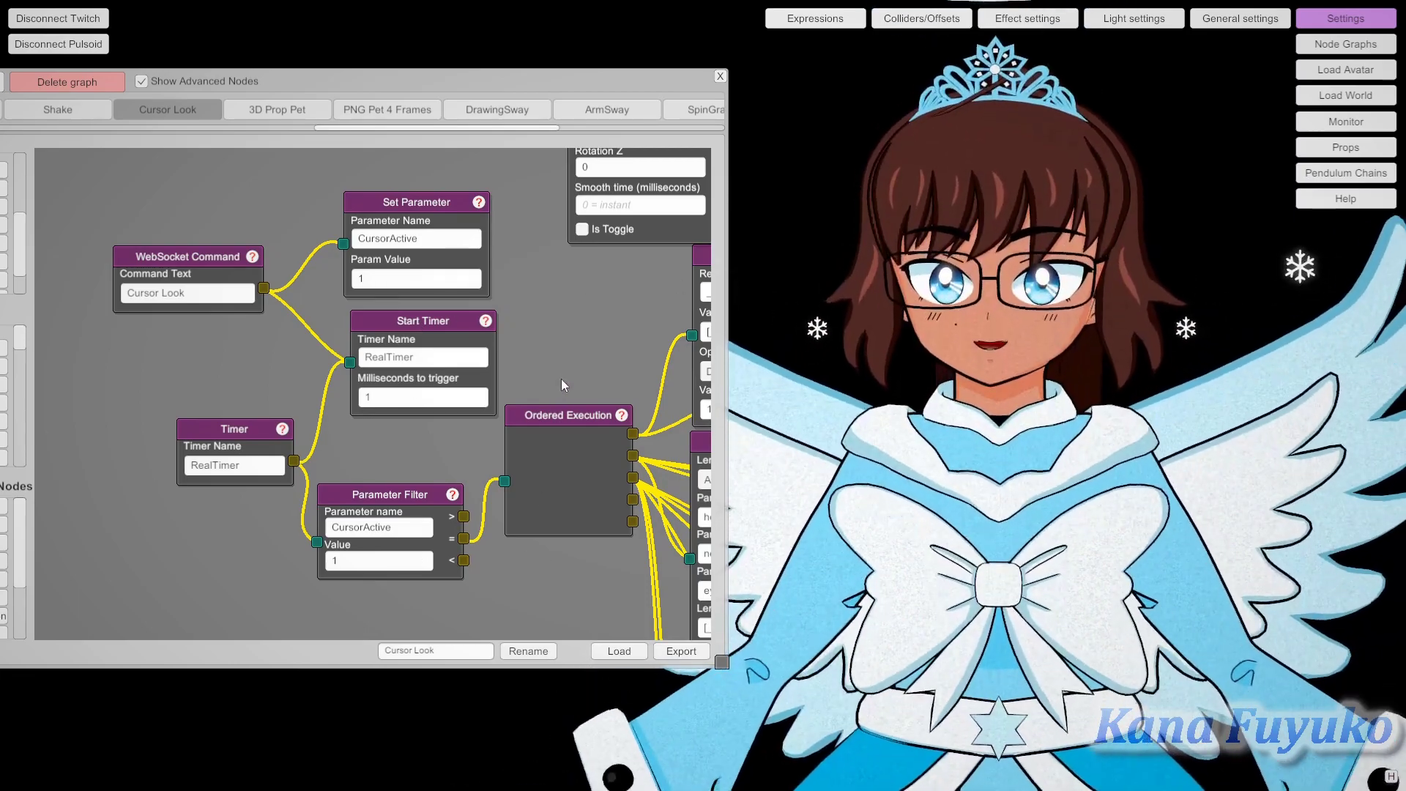
scroll(561, 377, "down", 5)
scroll(570, 357, "up", 5)
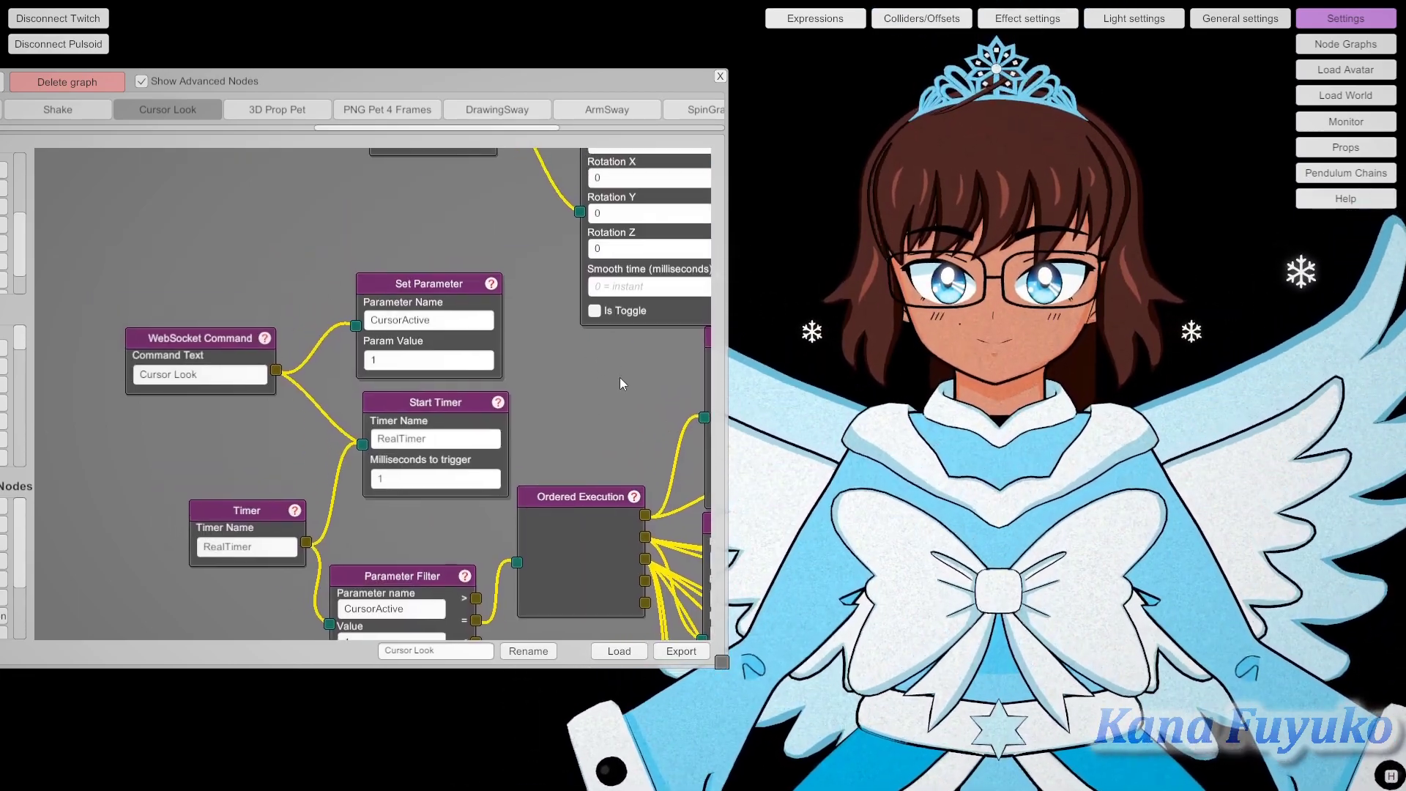
scroll(620, 376, "down", 5)
scroll(648, 542, "up", 5)
scroll(512, 344, "down", 5)
scroll(467, 369, "up", 3)
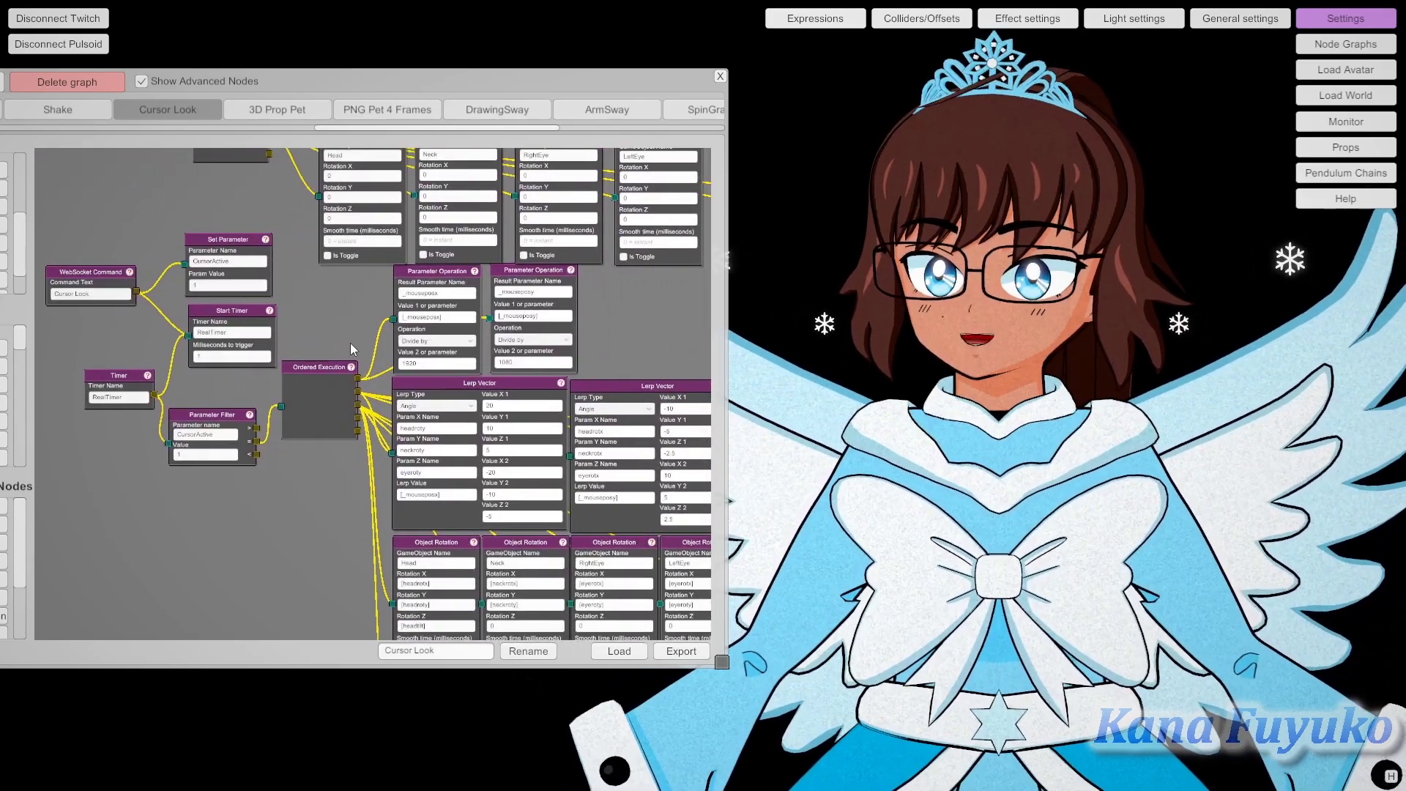
left_click_drag(337, 321, 459, 424)
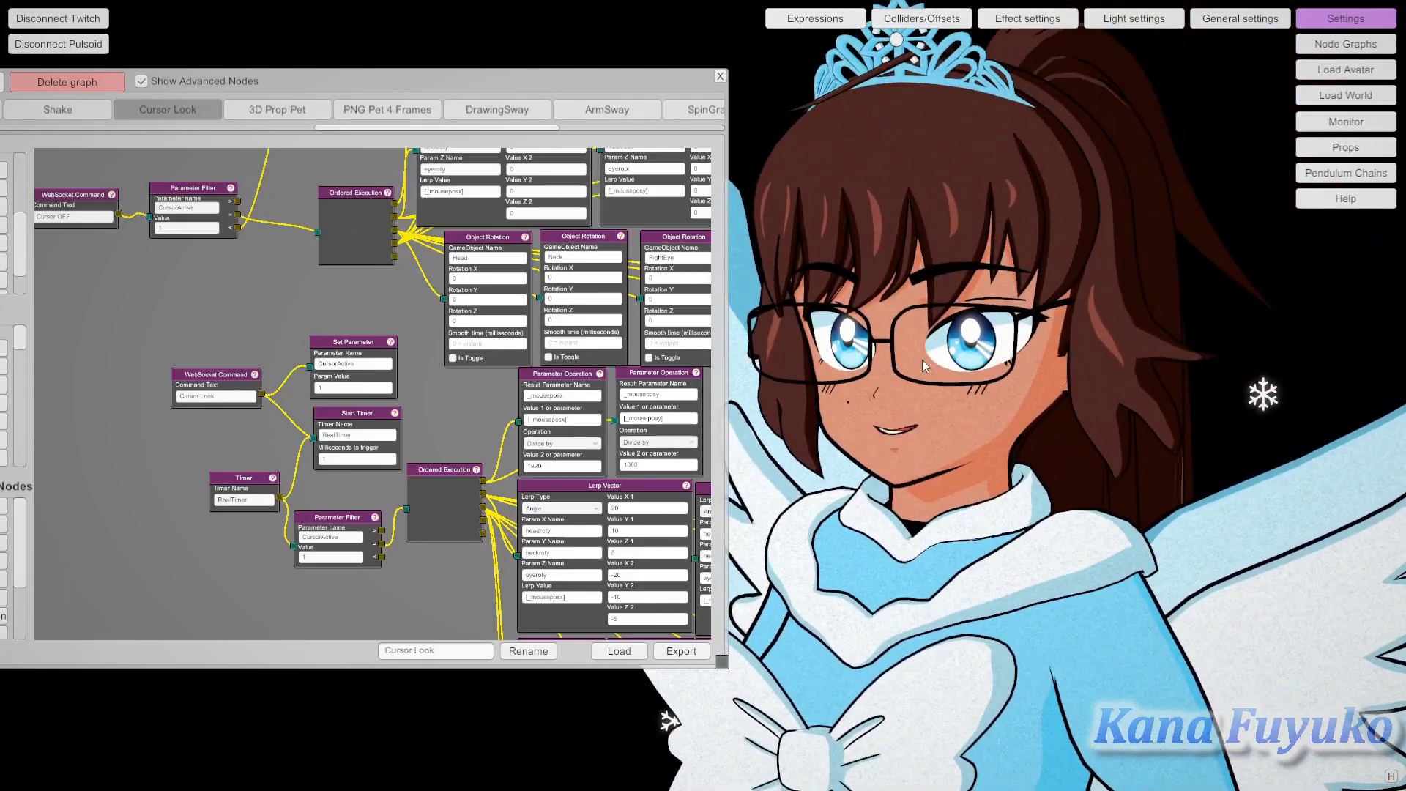
scroll(921, 359, "up", 3)
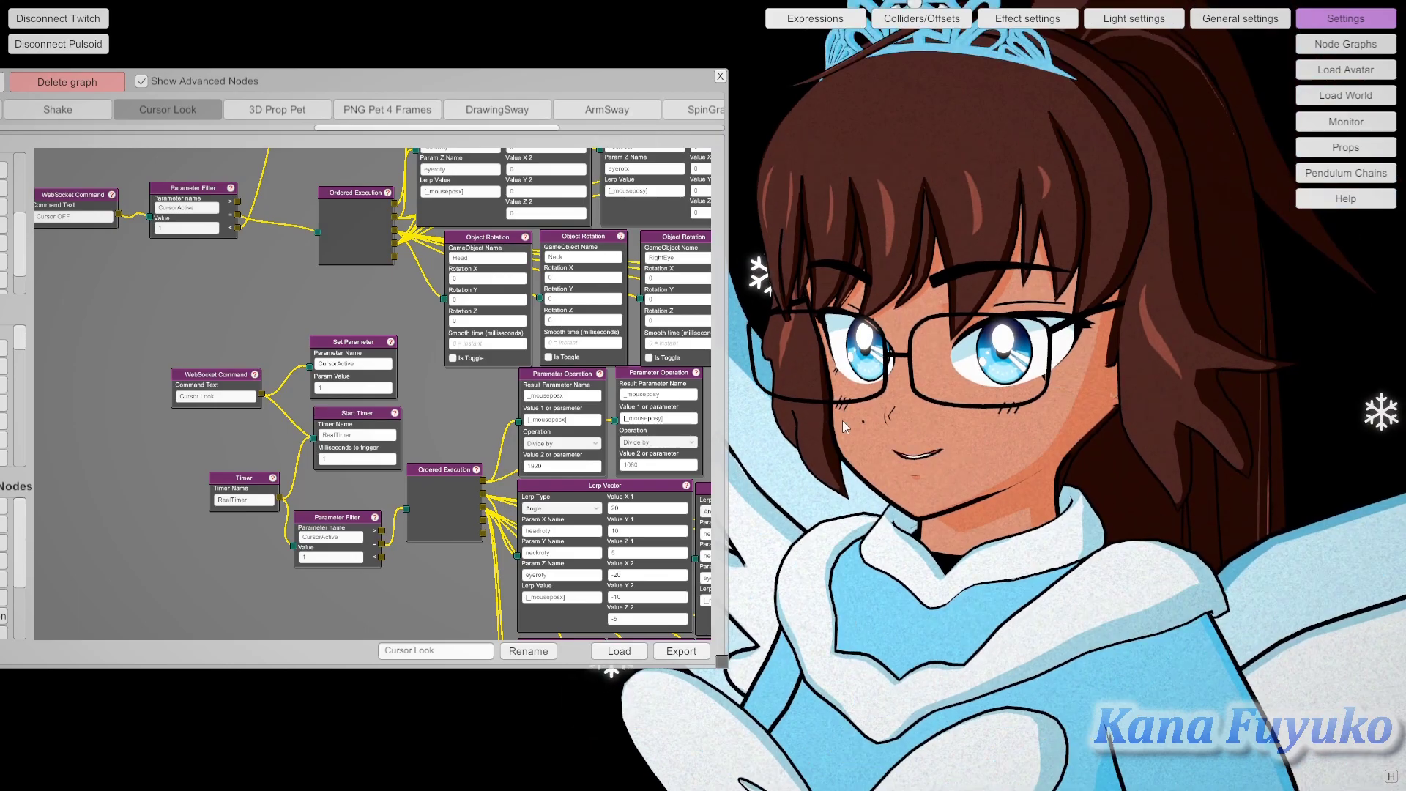
Reposition the window and zoom into the nodes dividing _mouseposx by 1920 and _mouseposy by 1080.
left_click_drag(304, 77, 455, 71)
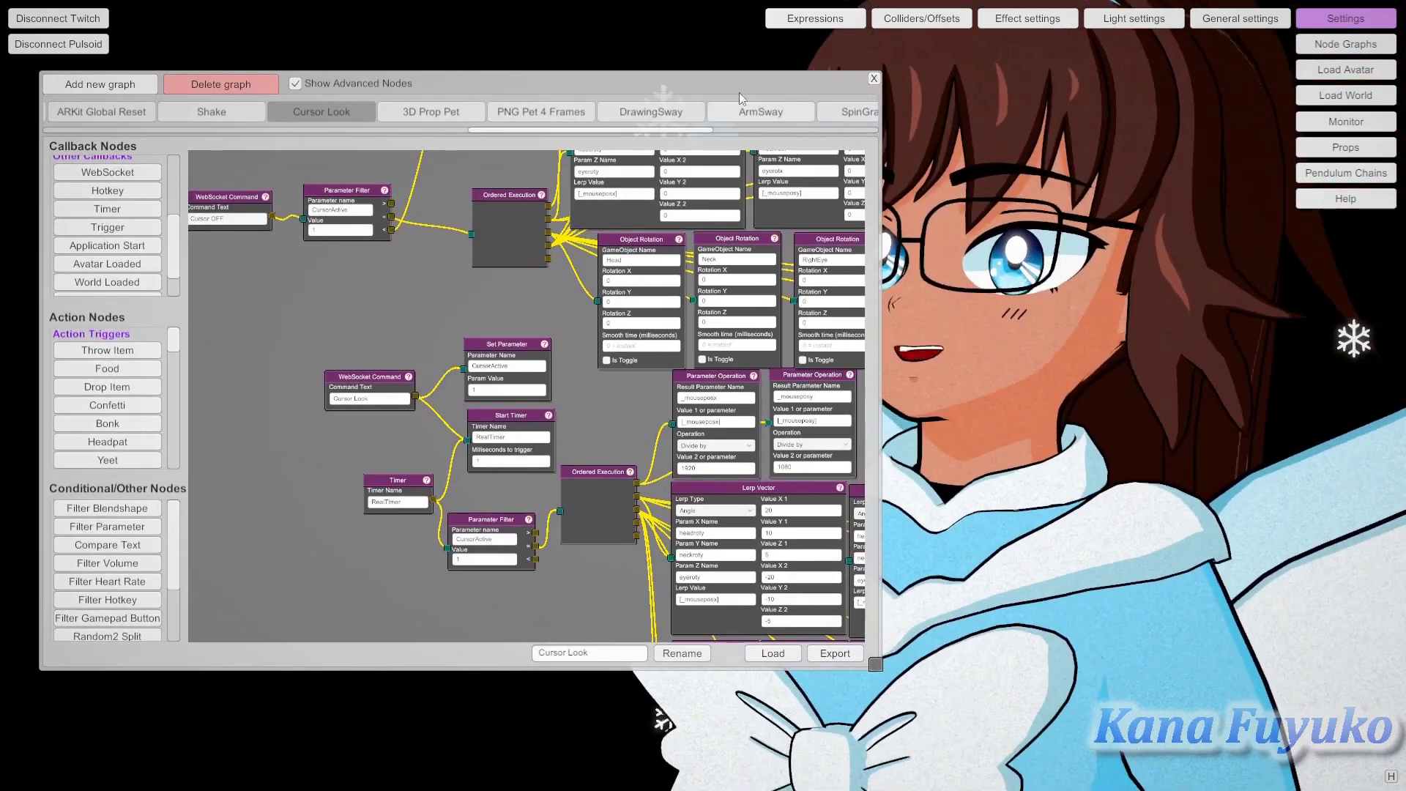
left_click_drag(667, 82, 659, 110)
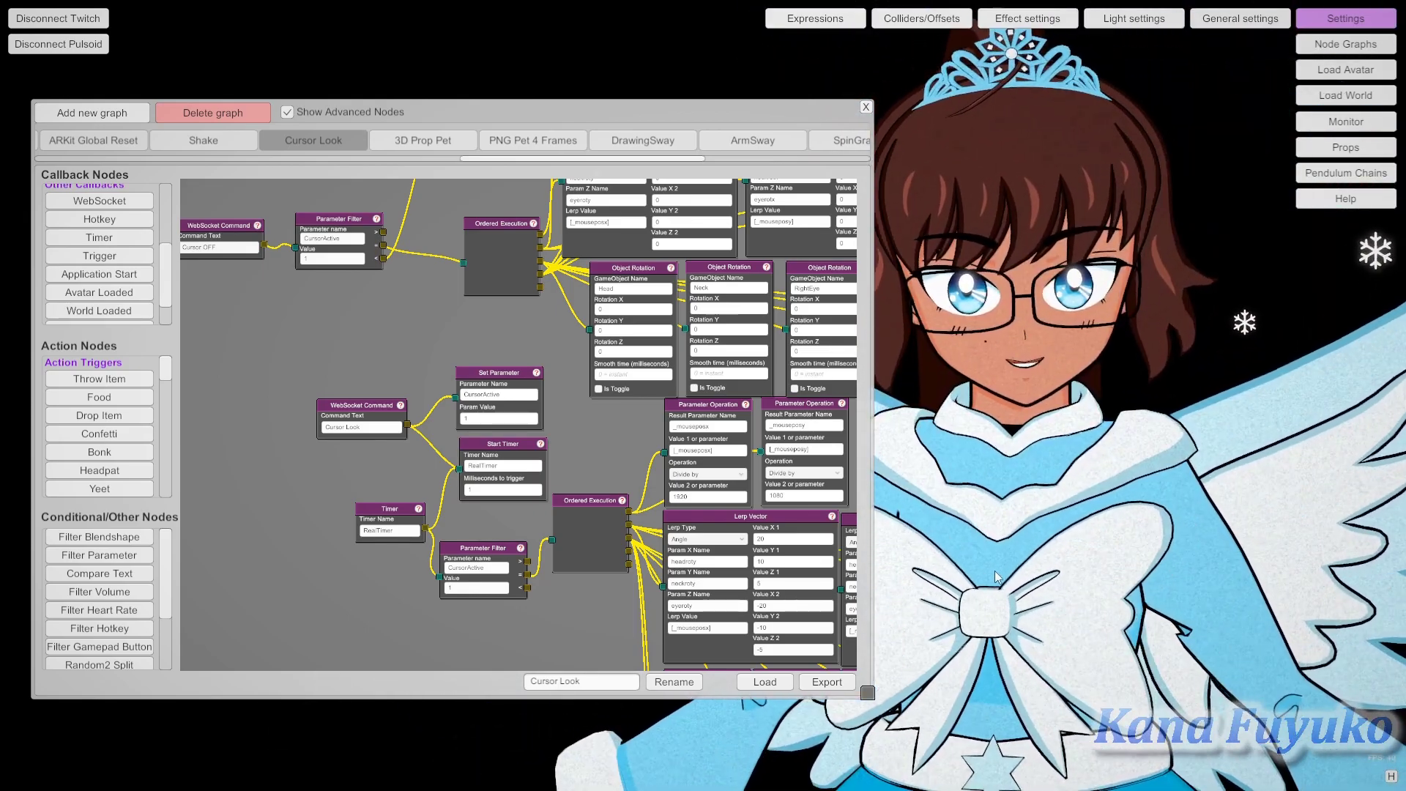
left_click_drag(584, 441, 508, 595)
left_click_drag(464, 467, 434, 612)
scroll(433, 611, "down", 5)
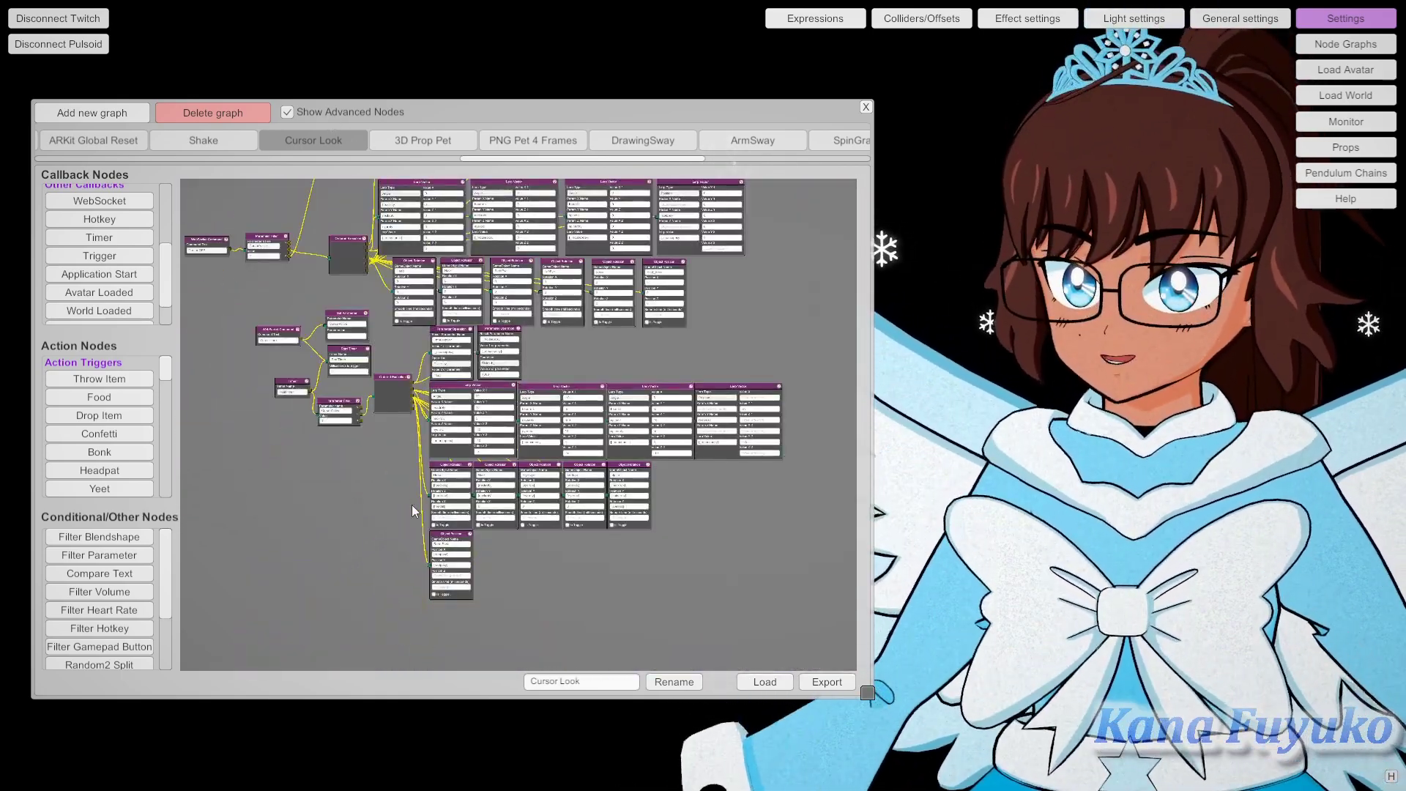
scroll(433, 440, "up", 4)
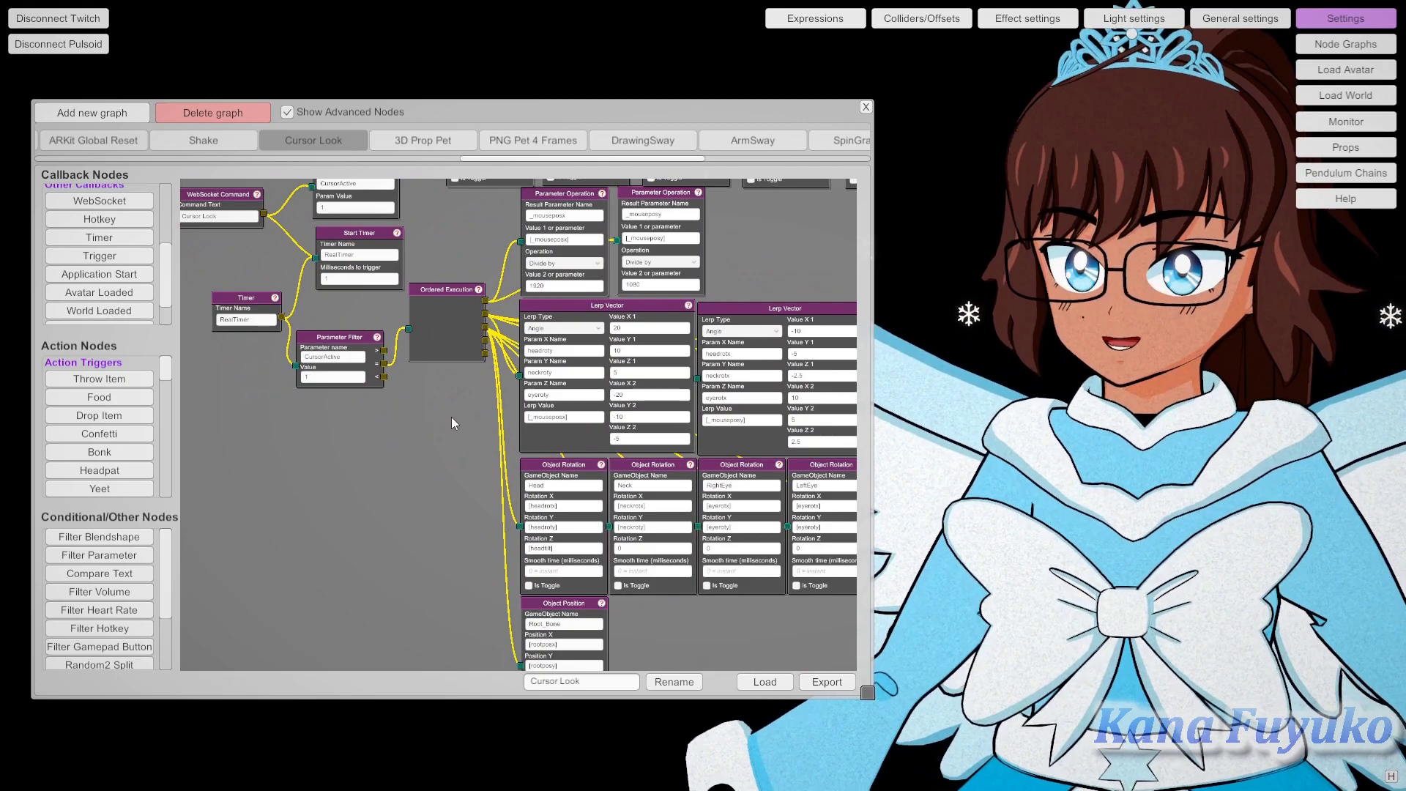
scroll(452, 416, "up", 1)
scroll(463, 320, "up", 3)
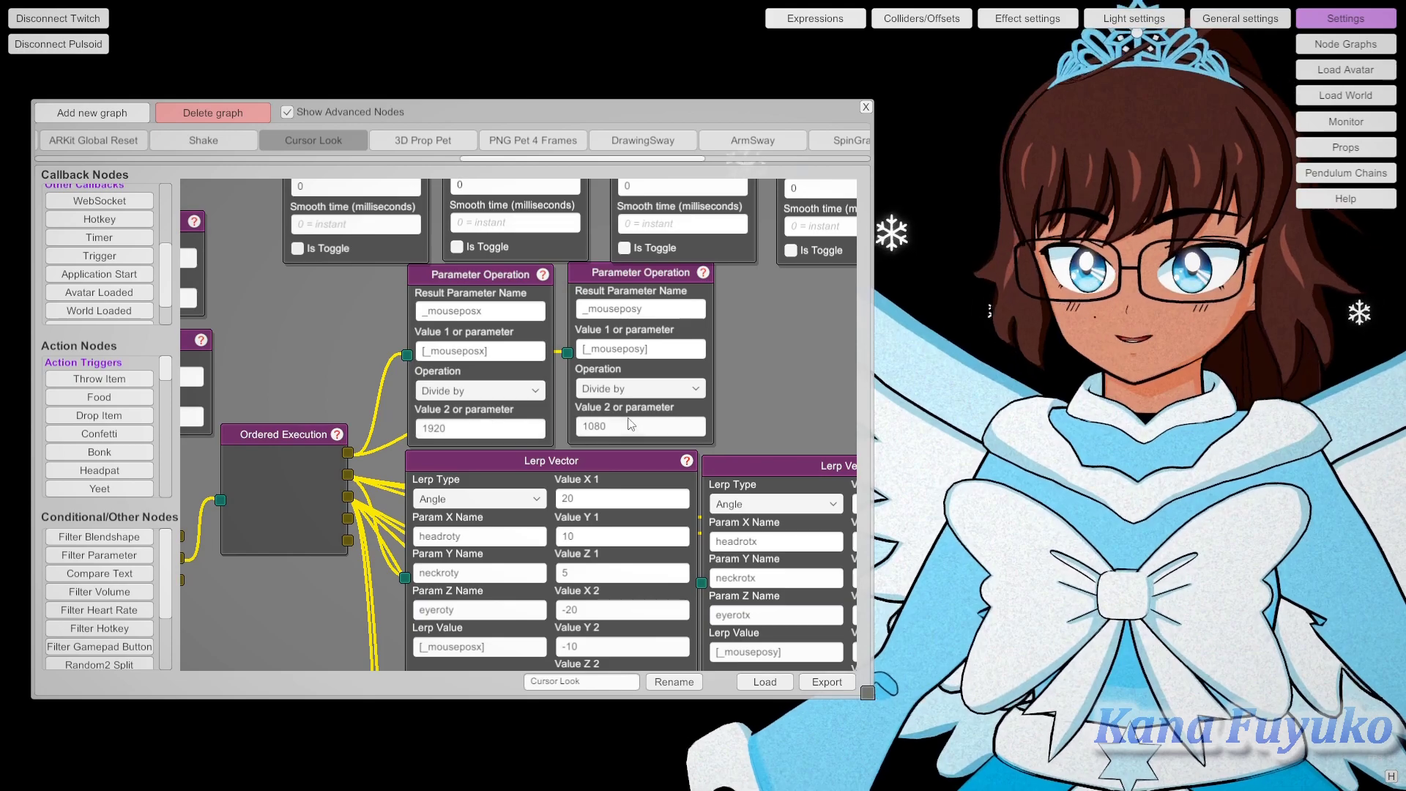
Set the Divide by values to 1920 for _mouseposx and 1080 for _mouseposy.
left_click(483, 428)
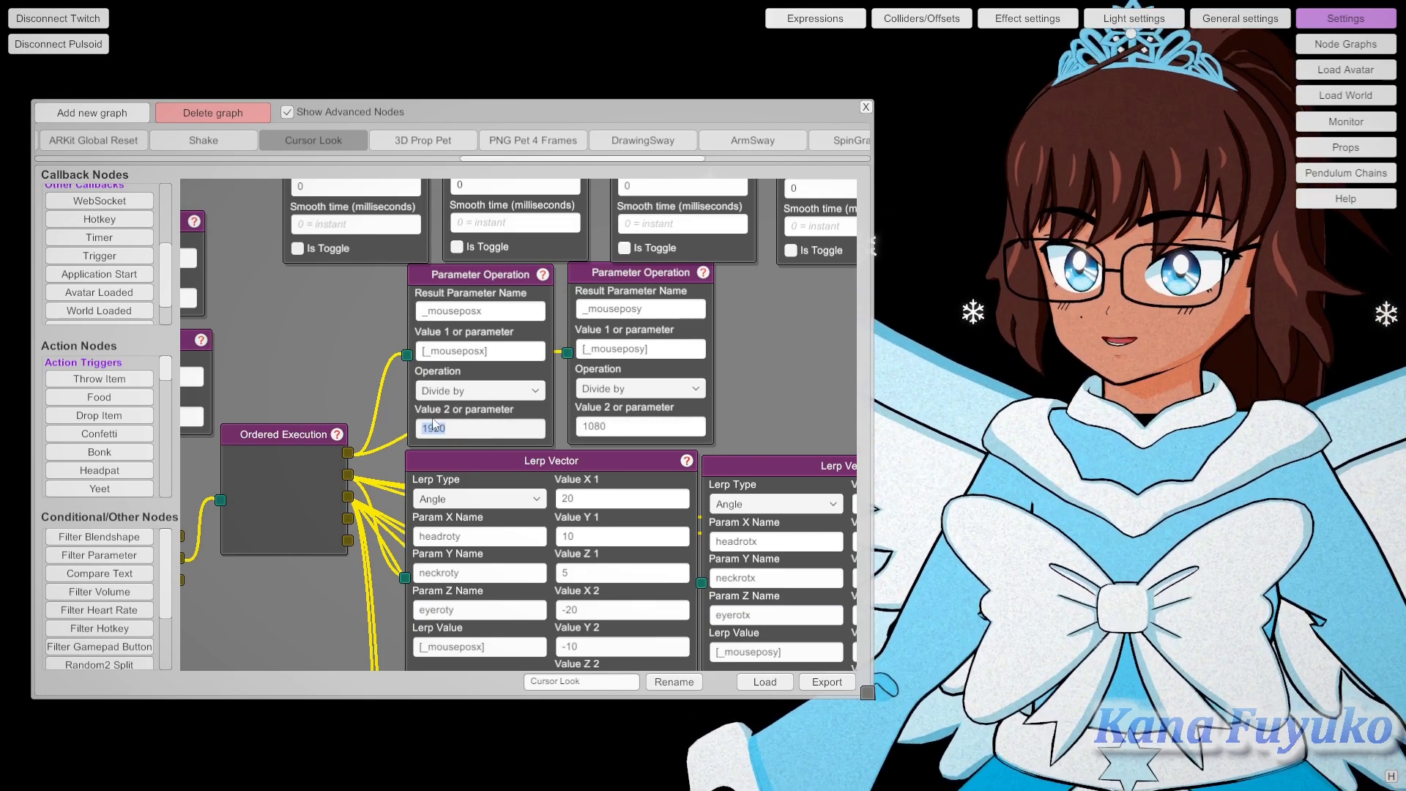
key("ctrl+a")
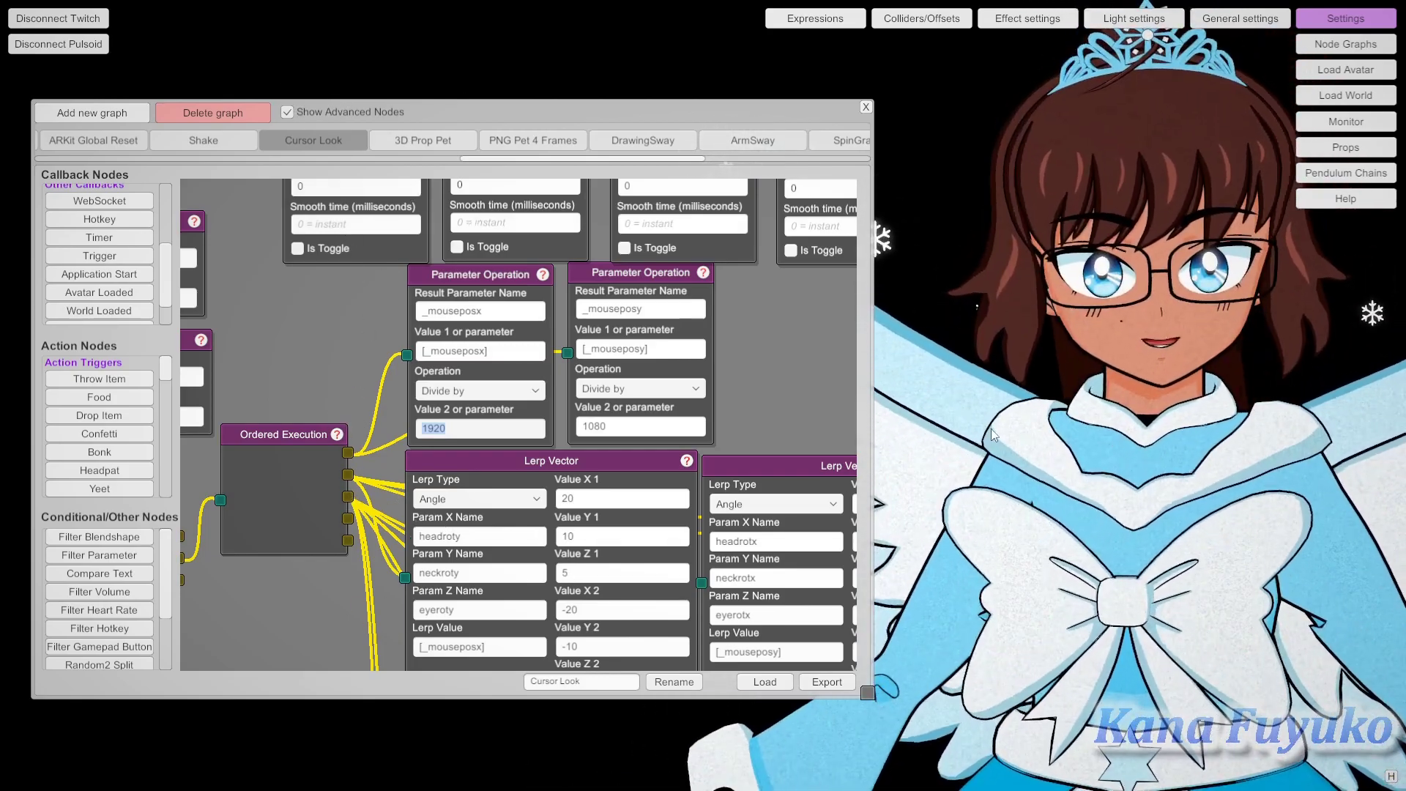
left_click(1024, 456)
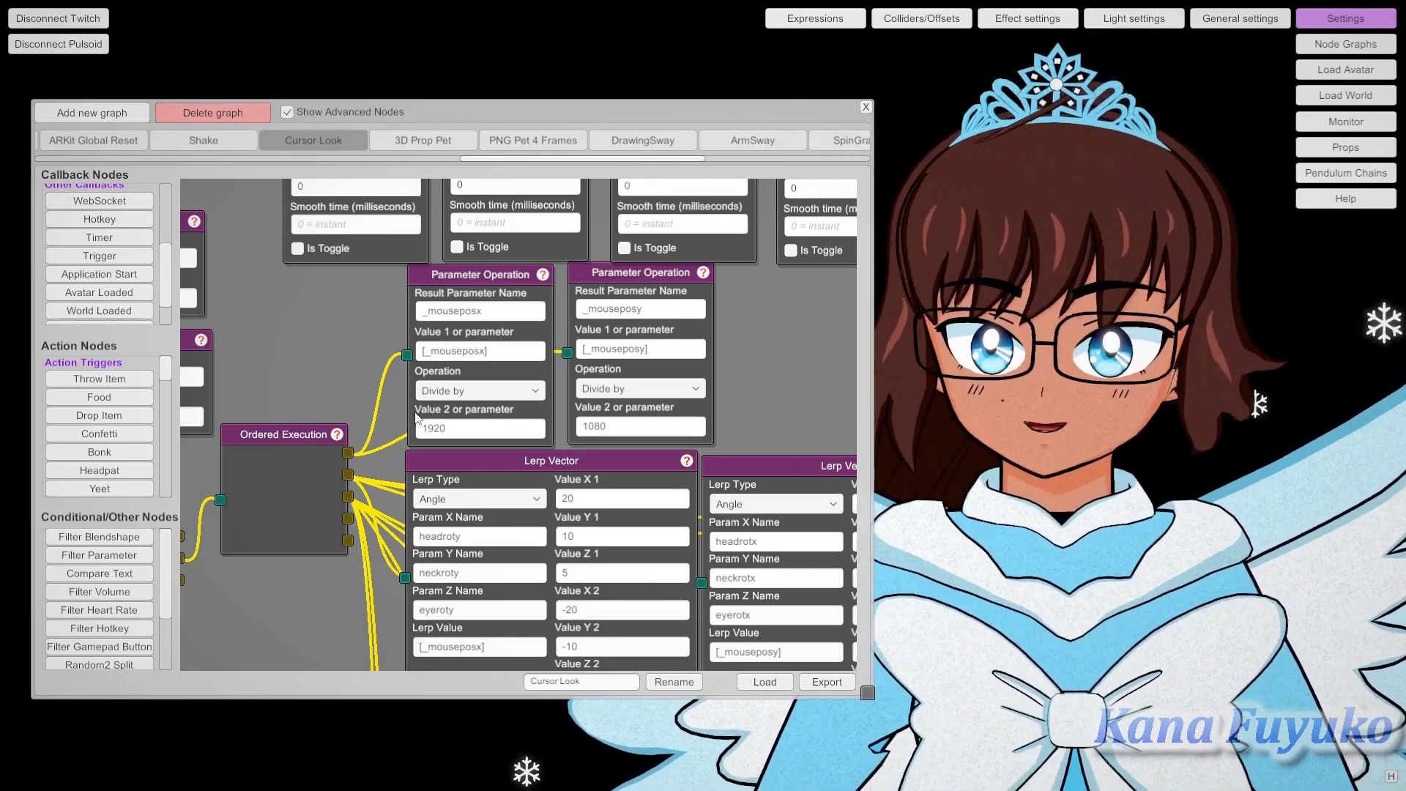
left_click(451, 430)
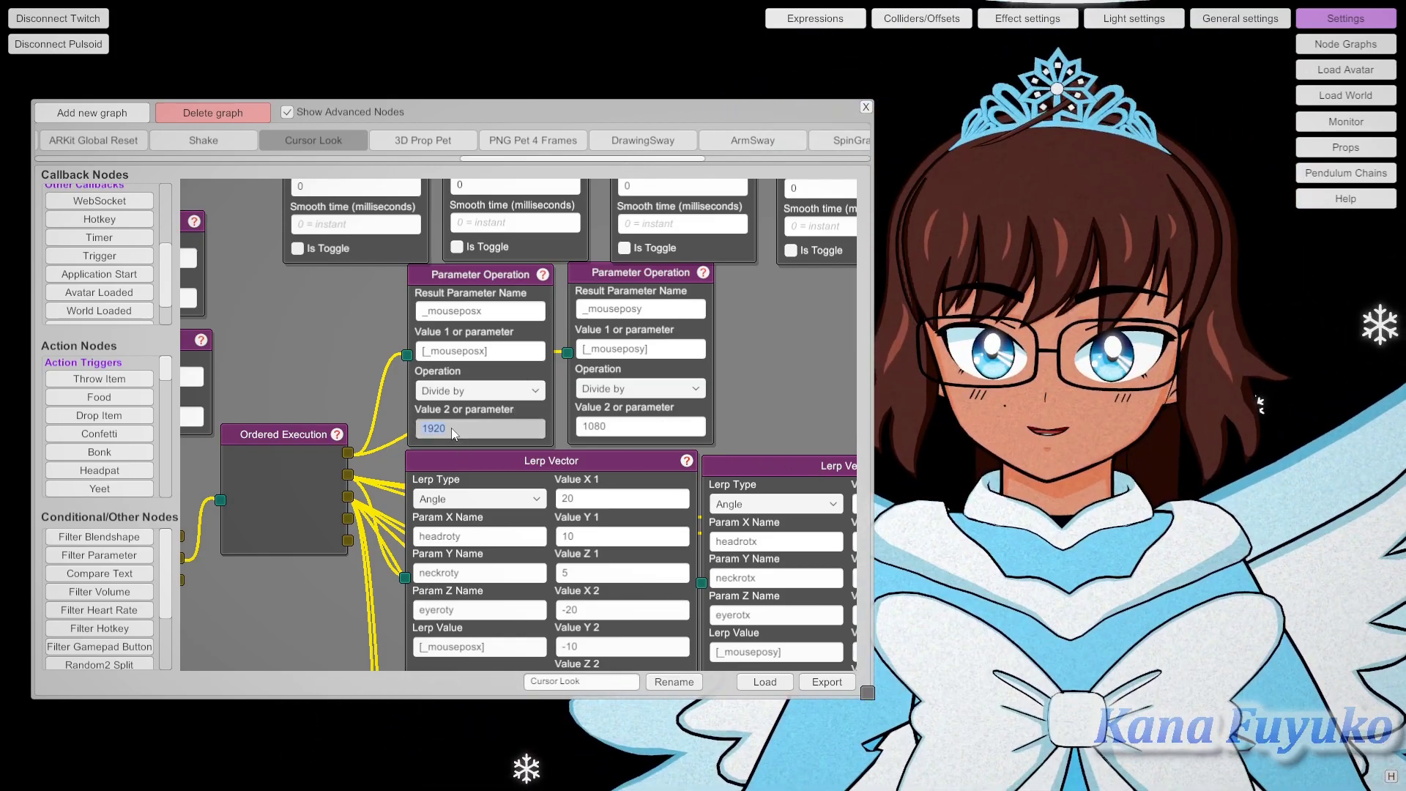
type("0")
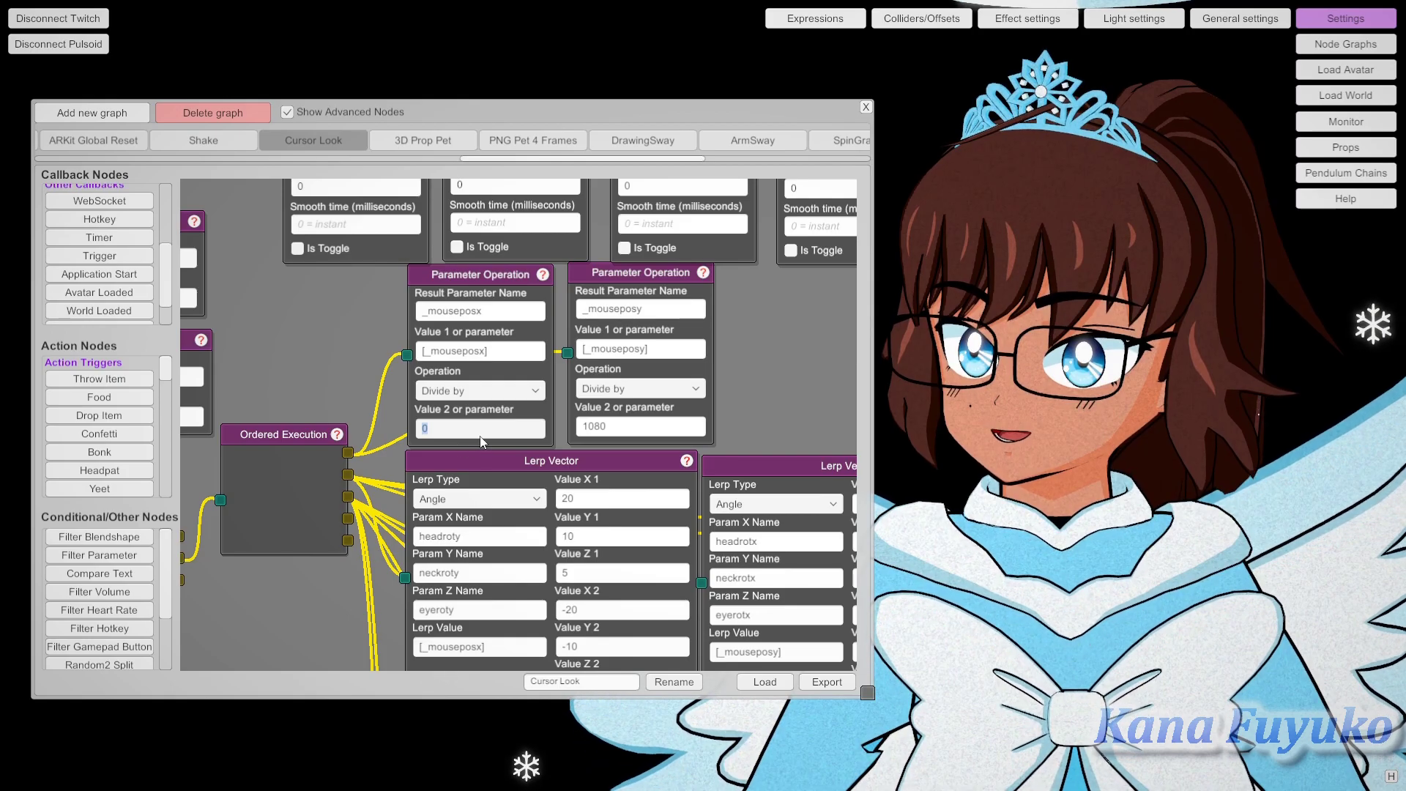
type("800")
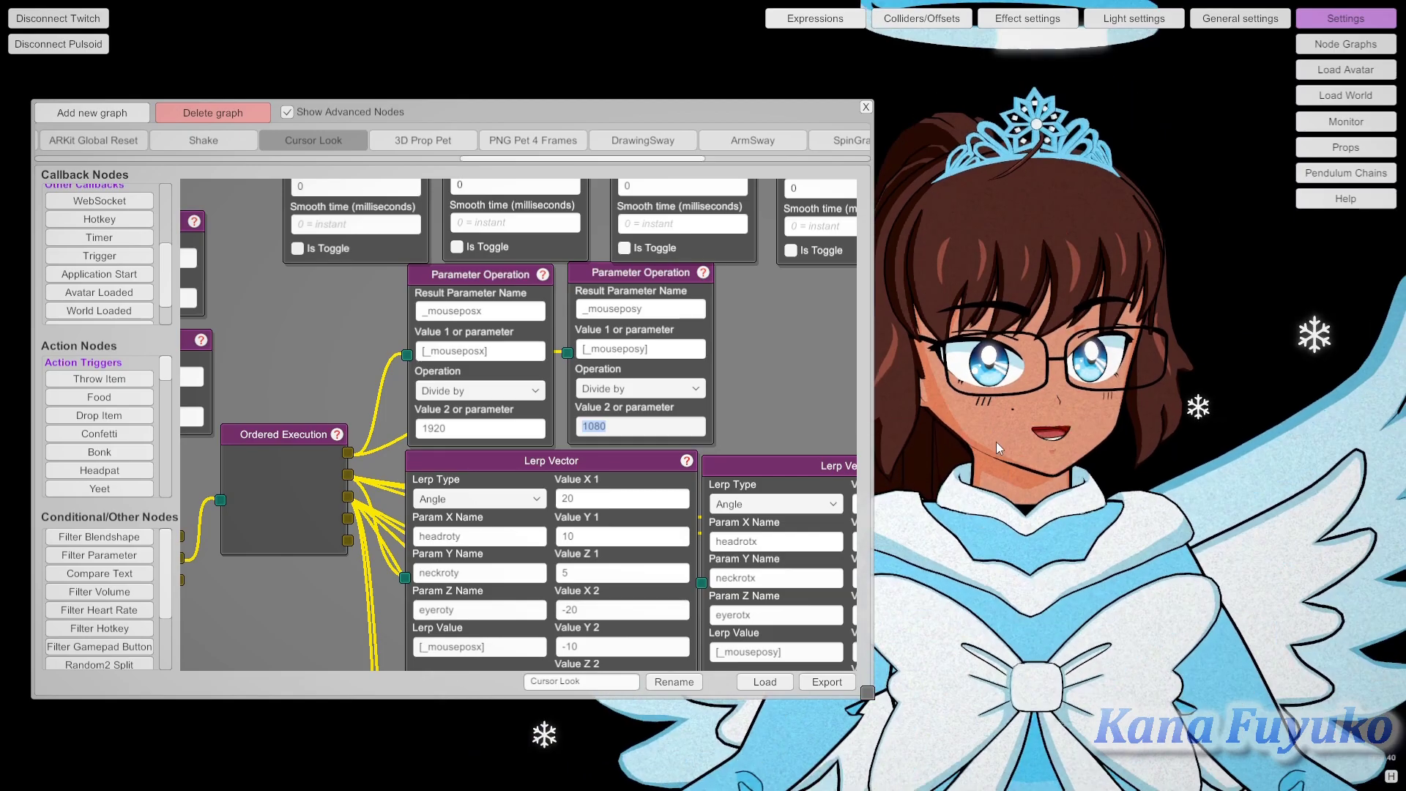
left_click(1010, 471)
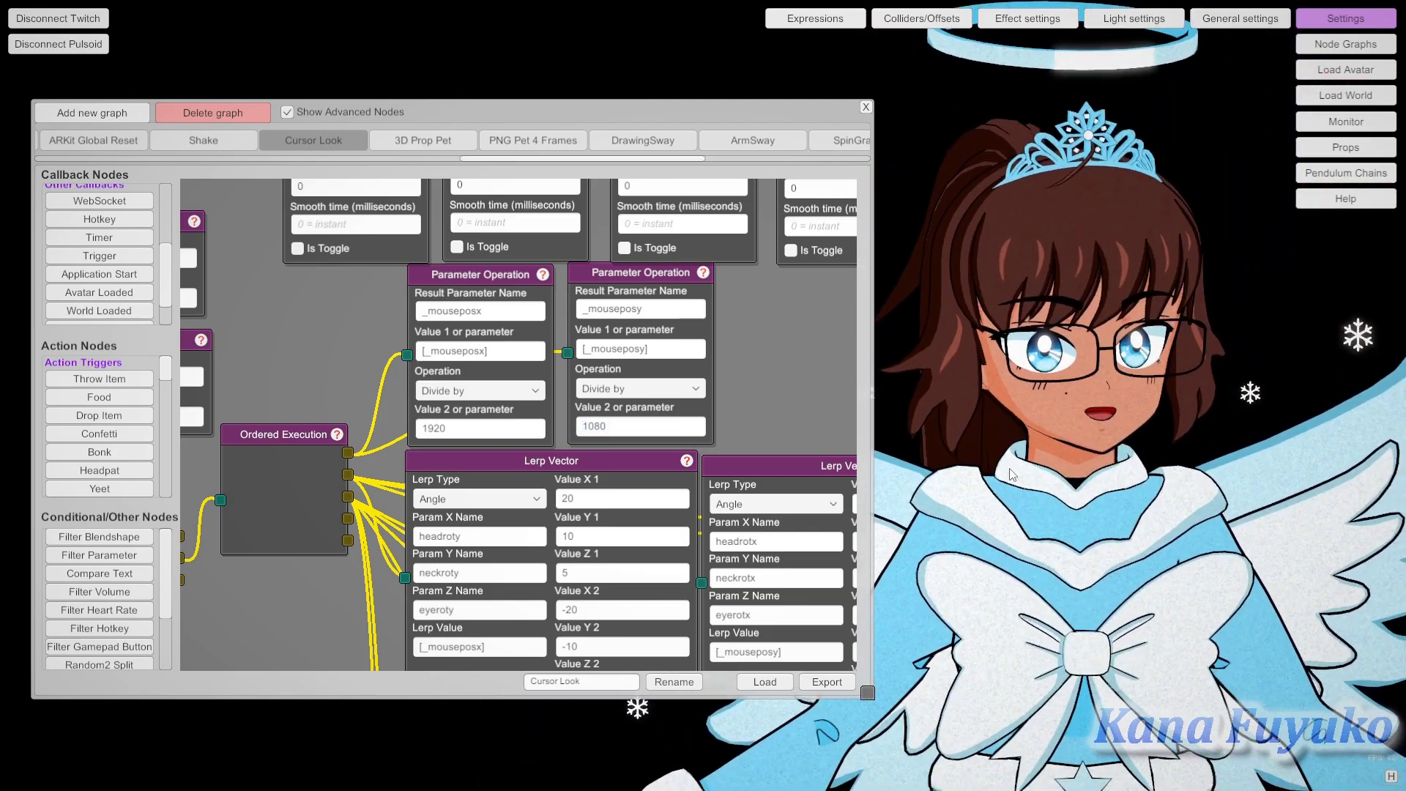
left_click_drag(726, 438, 512, 136)
scroll(527, 263, "down", 3)
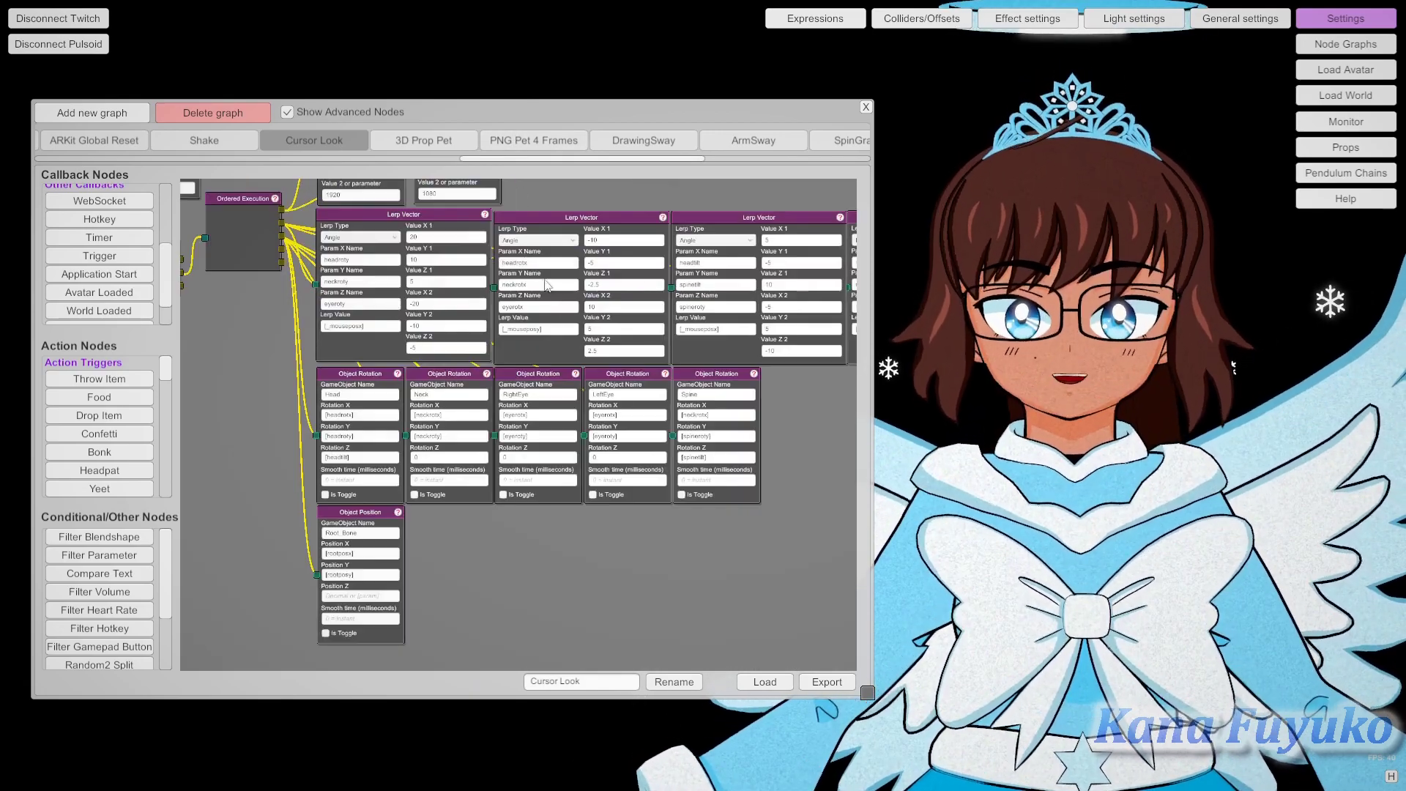
scroll(395, 318, "up", 4)
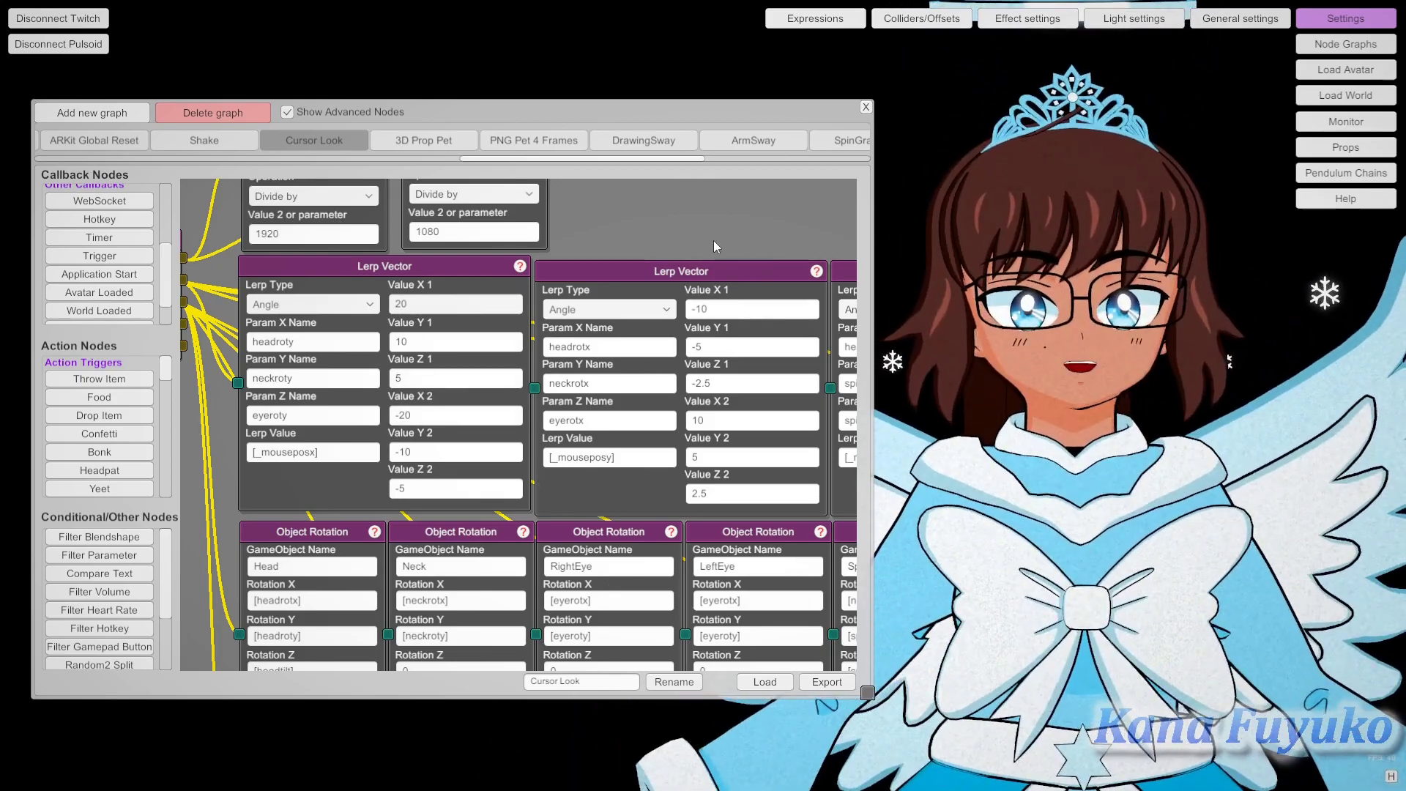
scroll(713, 241, "down", 5)
scroll(740, 226, "up", 3)
middle_click_drag(430, 270, 494, 241)
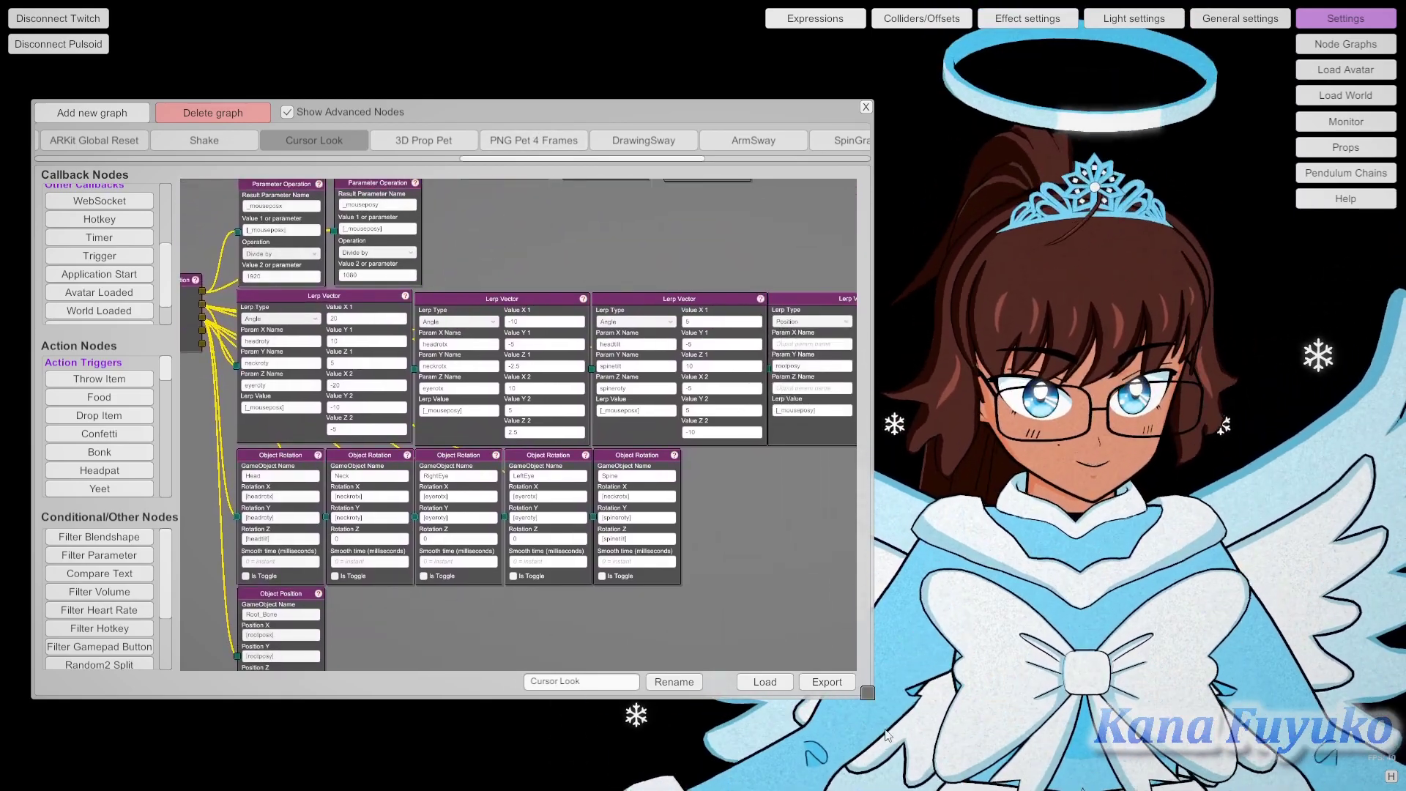
scroll(479, 277, "up", 3)
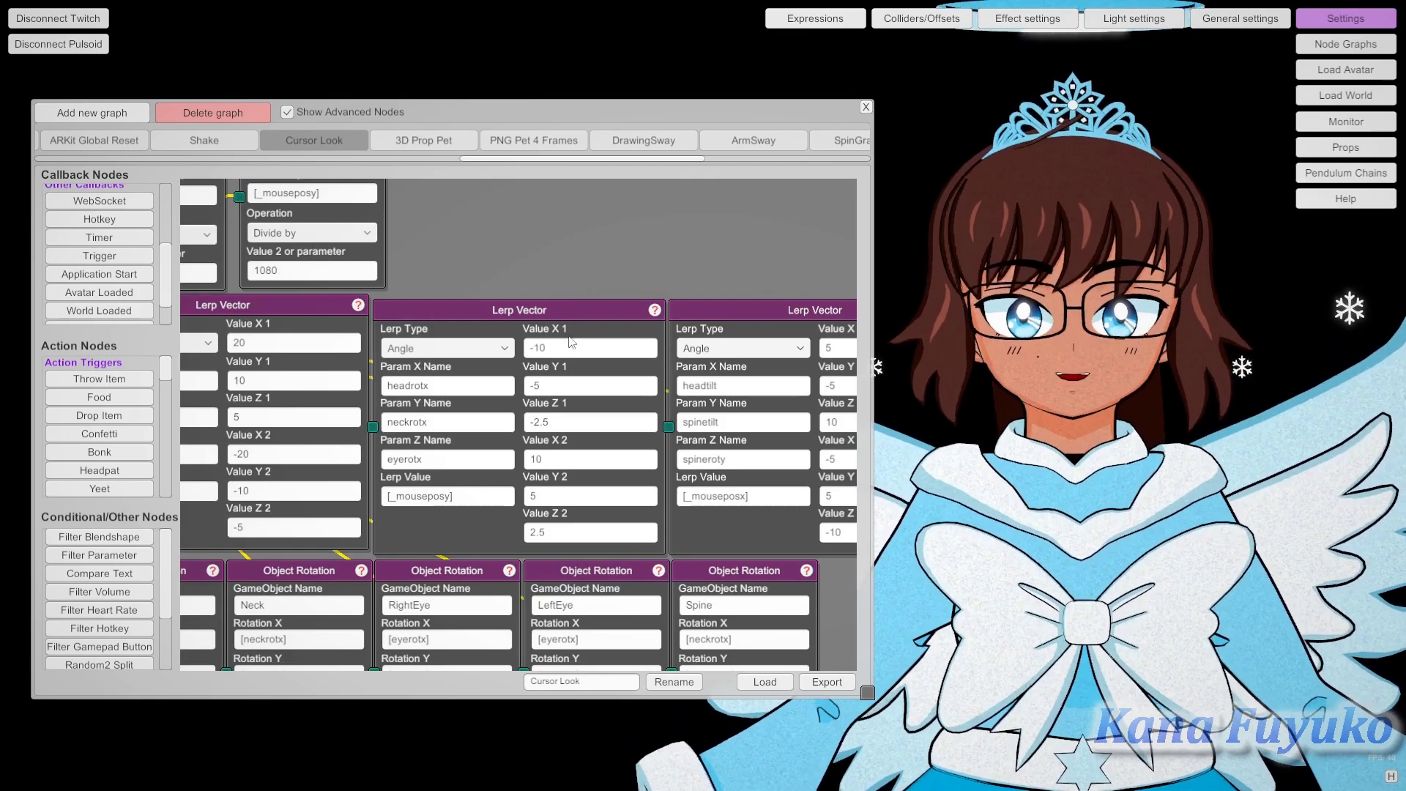
middle_click_drag(556, 218, 792, 170)
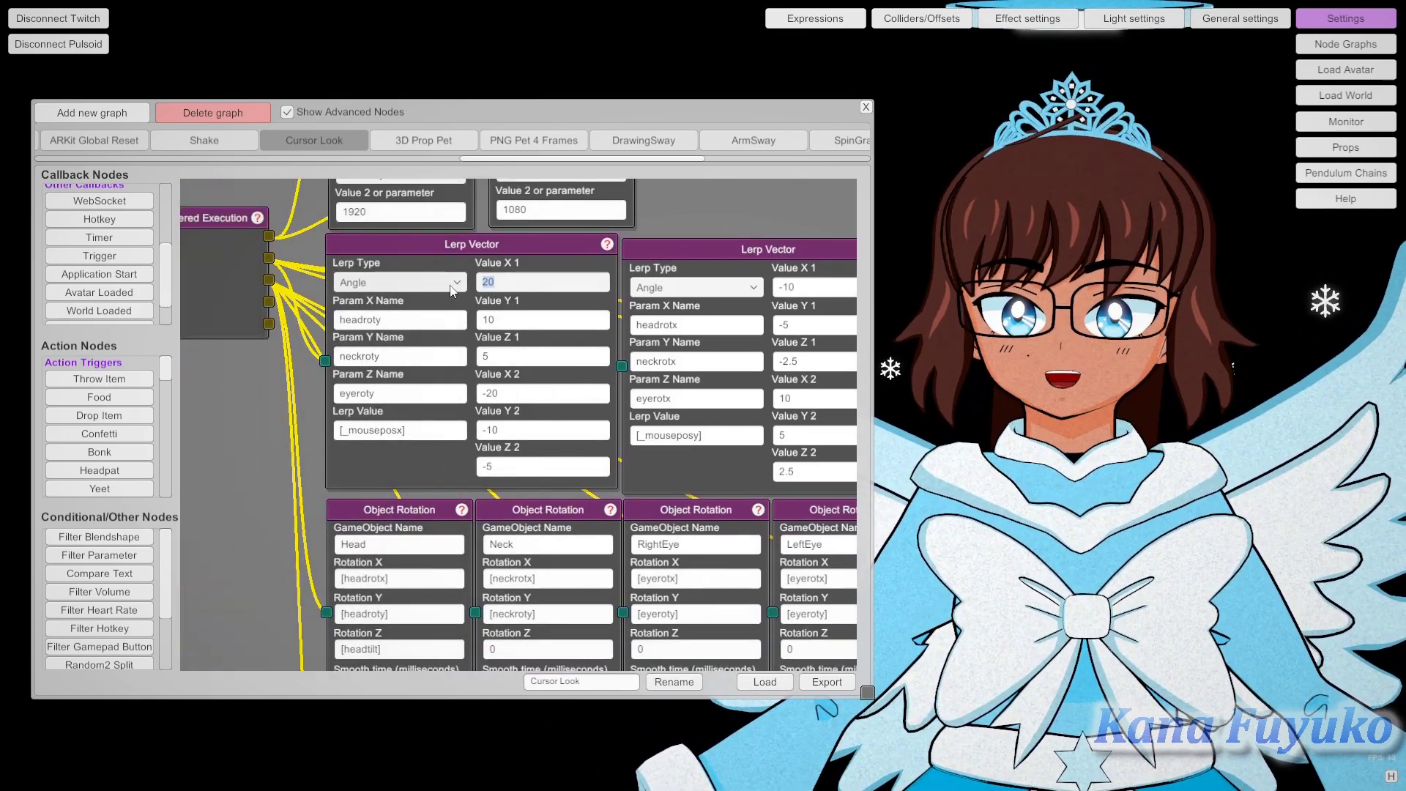
left_click_drag(439, 681, 429, 654)
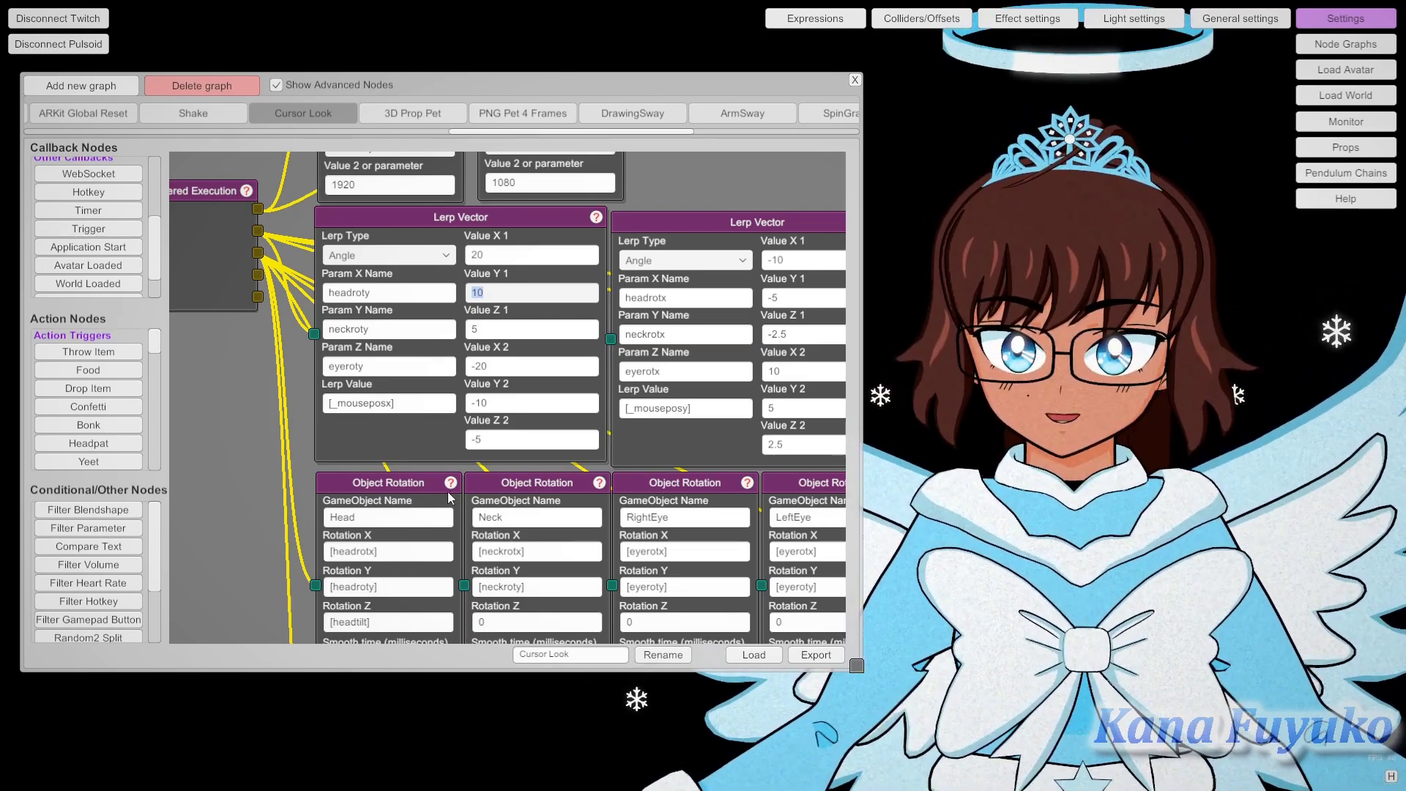
scroll(447, 491, "down", 4)
scroll(346, 372, "up", 2)
scroll(464, 512, "down", 1)
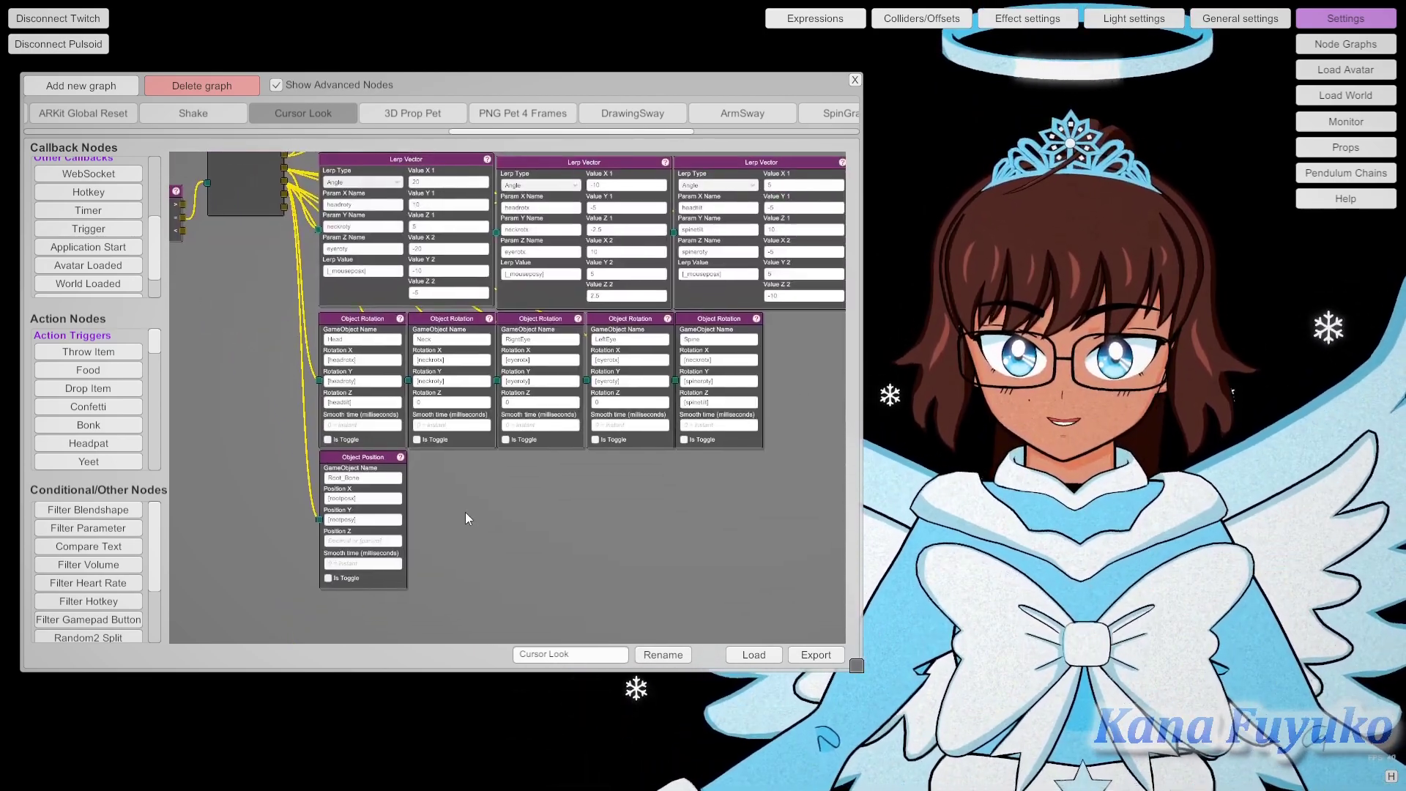
scroll(469, 491, "up", 3)
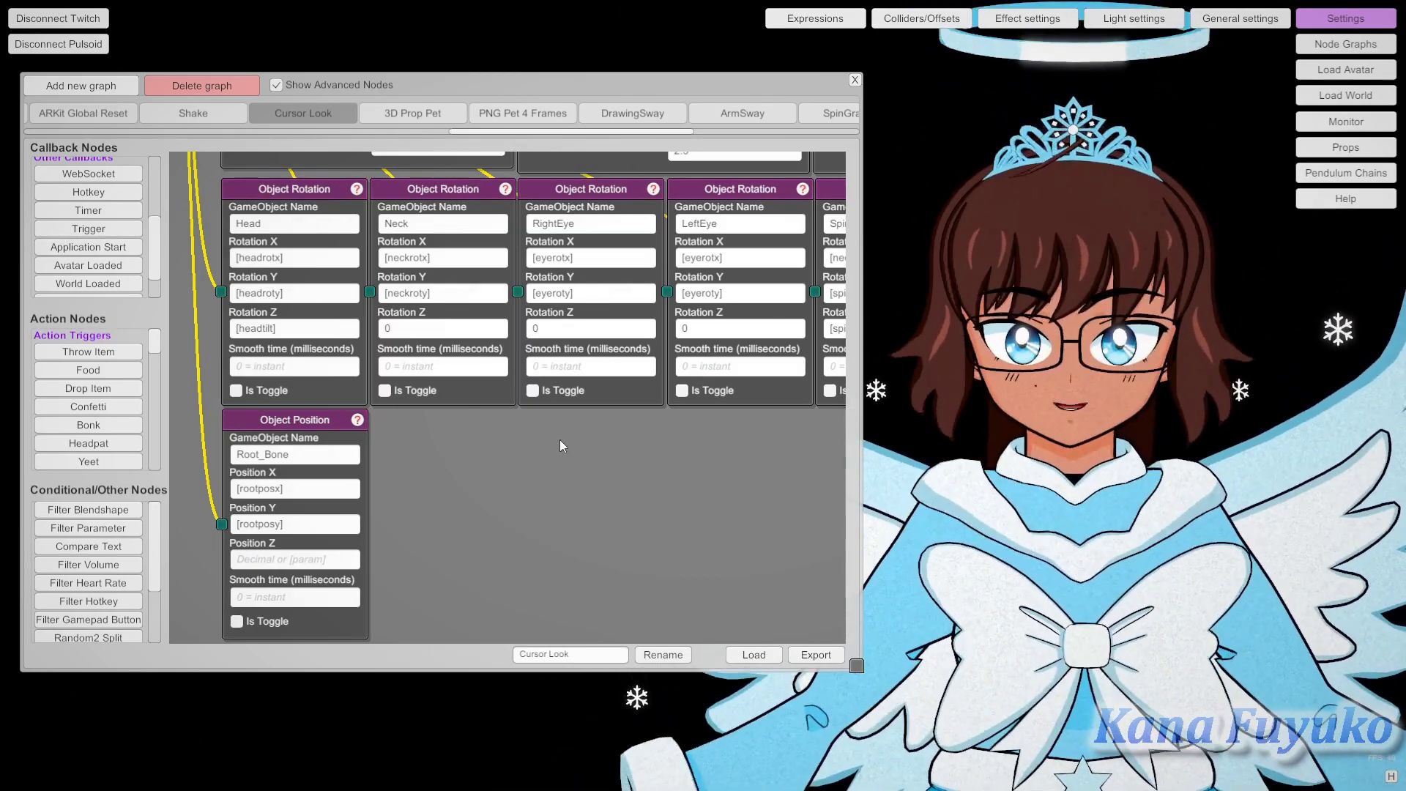
left_click_drag(520, 486, 598, 570)
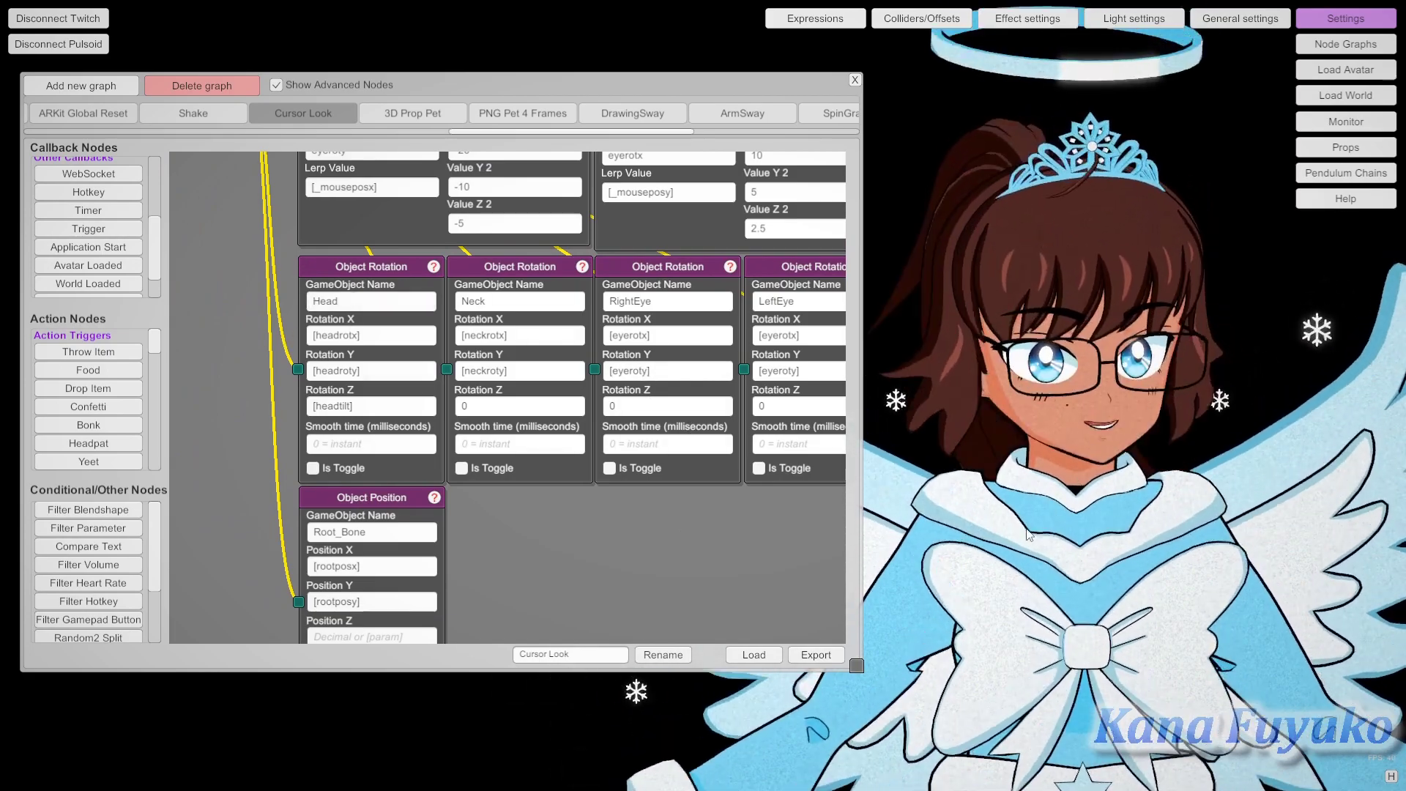
left_click_drag(548, 530, 490, 539)
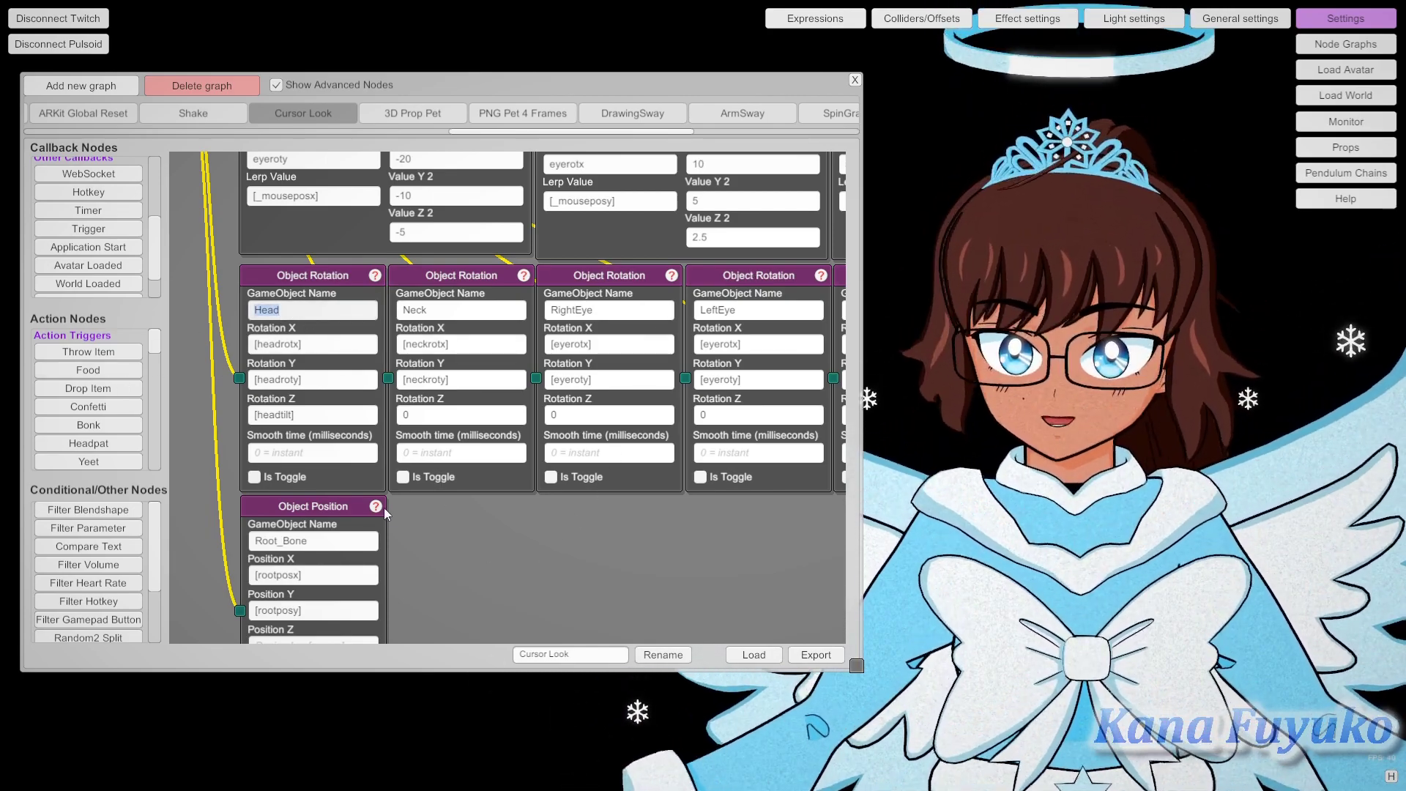
left_click_drag(578, 522, 424, 458)
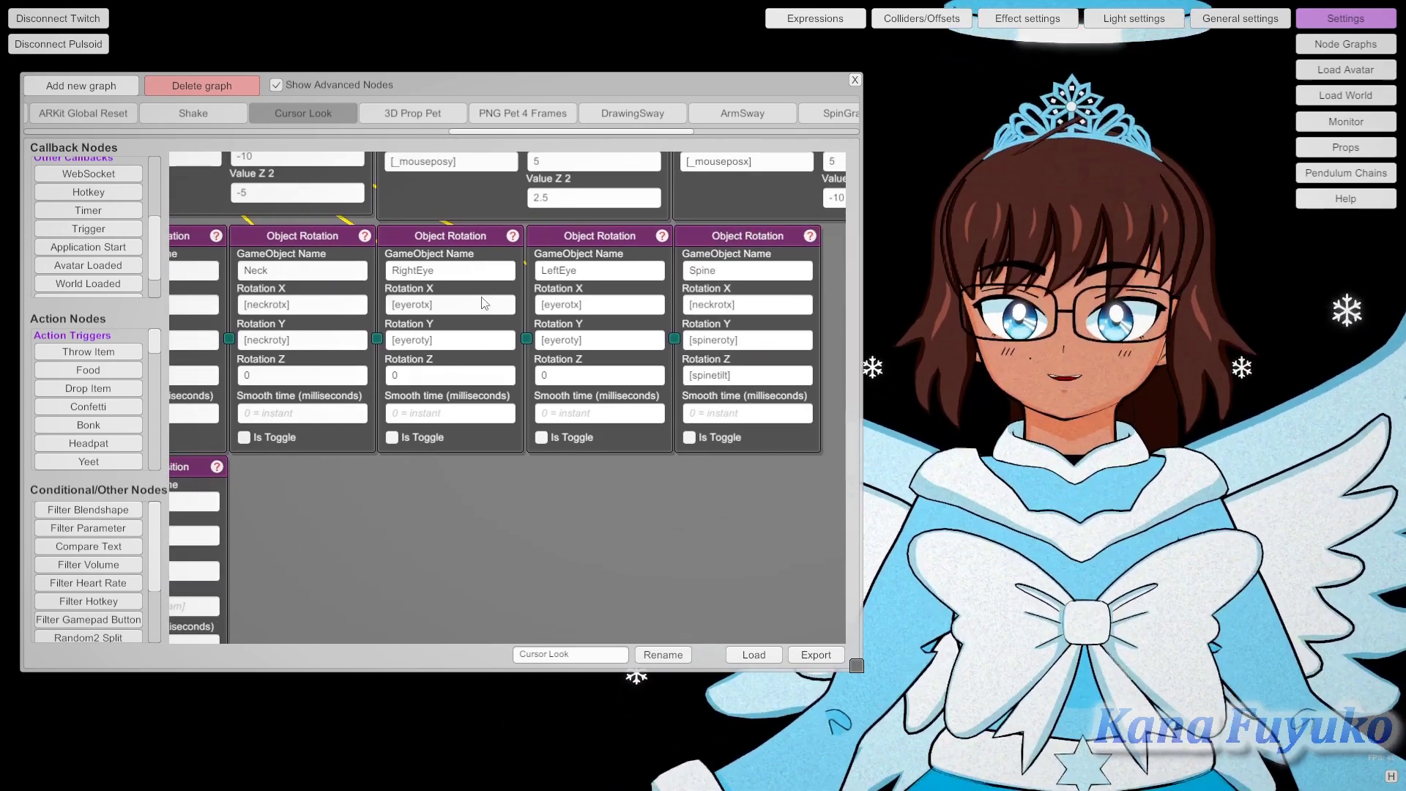
left_click_drag(399, 519, 453, 482)
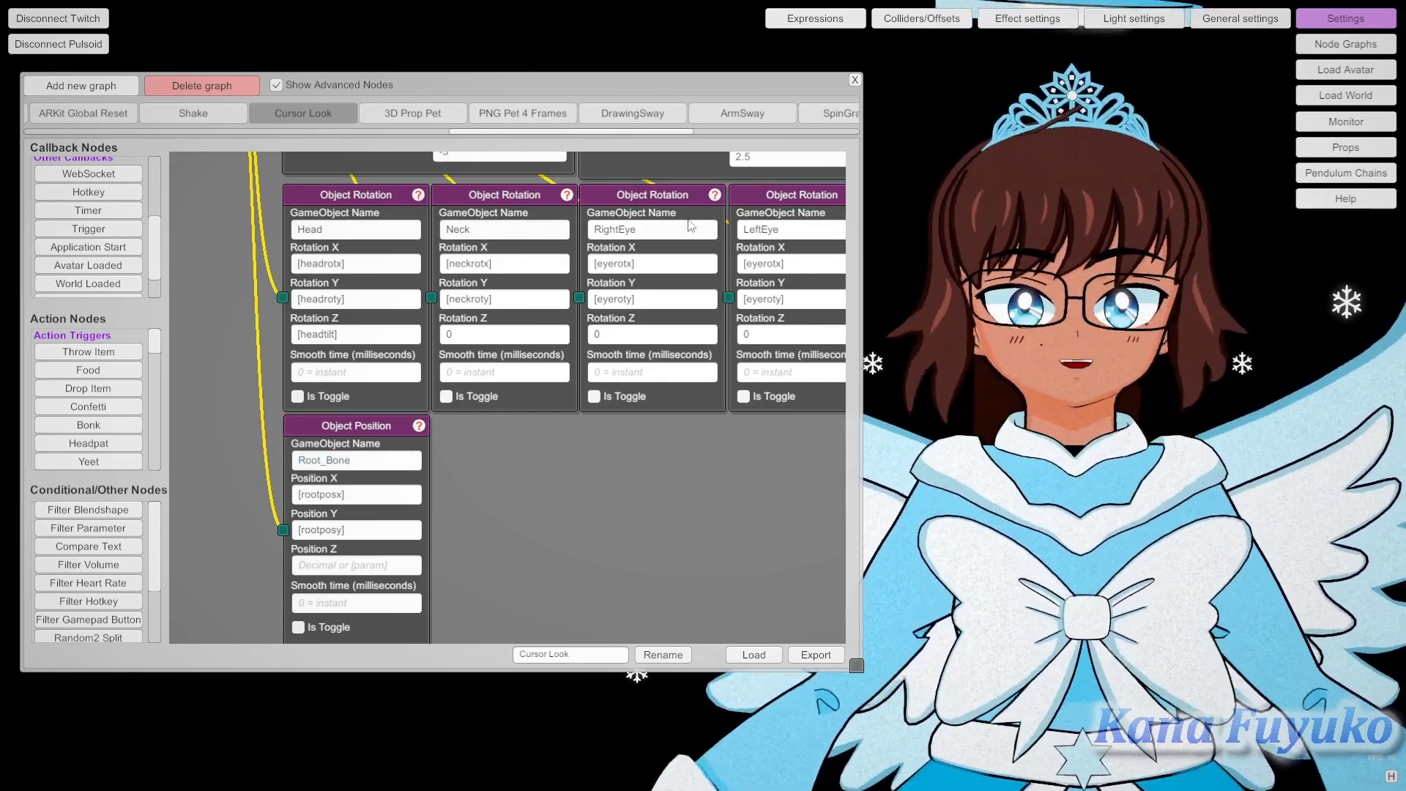
scroll(324, 561, "up", 2)
scroll(413, 520, "up", 2)
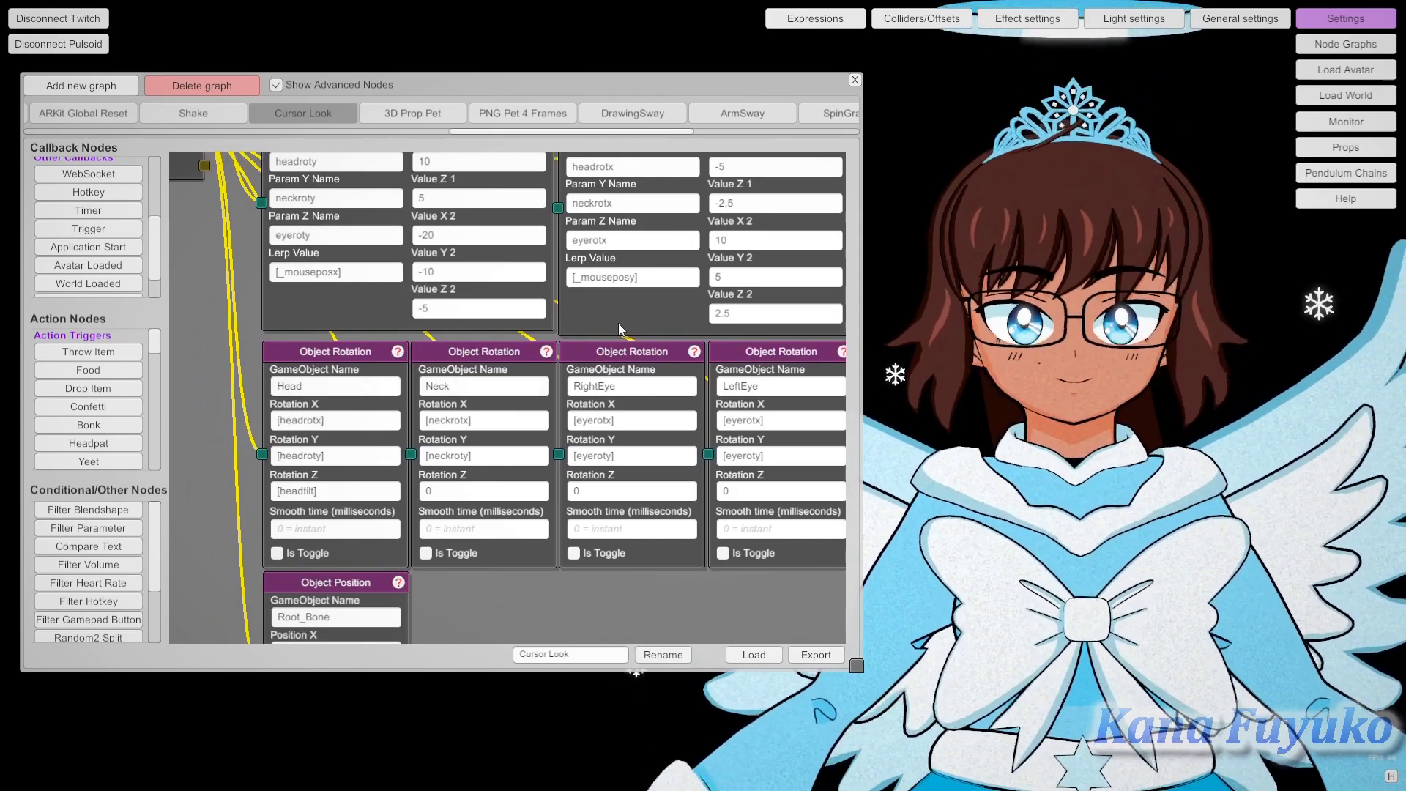
left_click(502, 393)
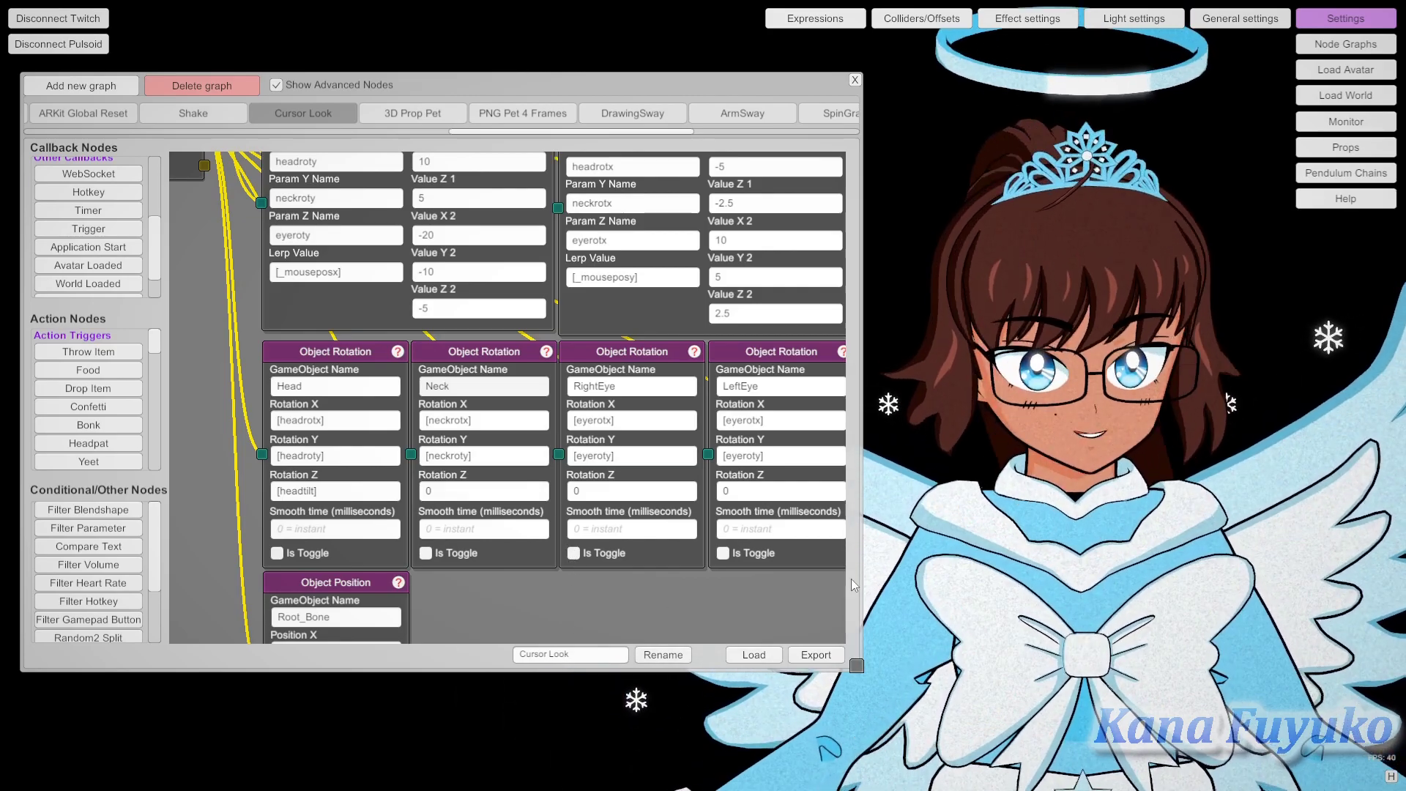
scroll(542, 626, "down", 3)
scroll(368, 471, "up", 2)
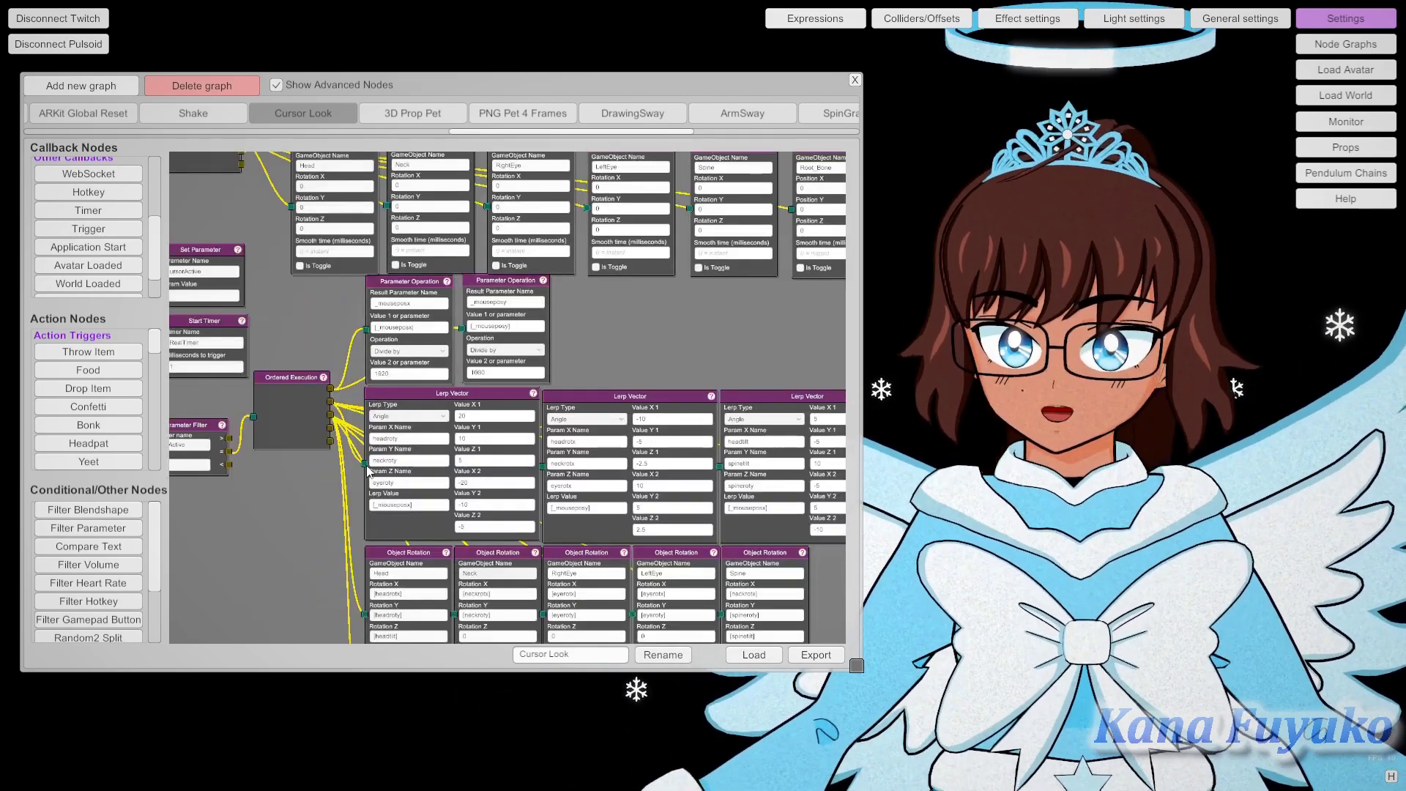
left_click_drag(326, 511, 626, 558)
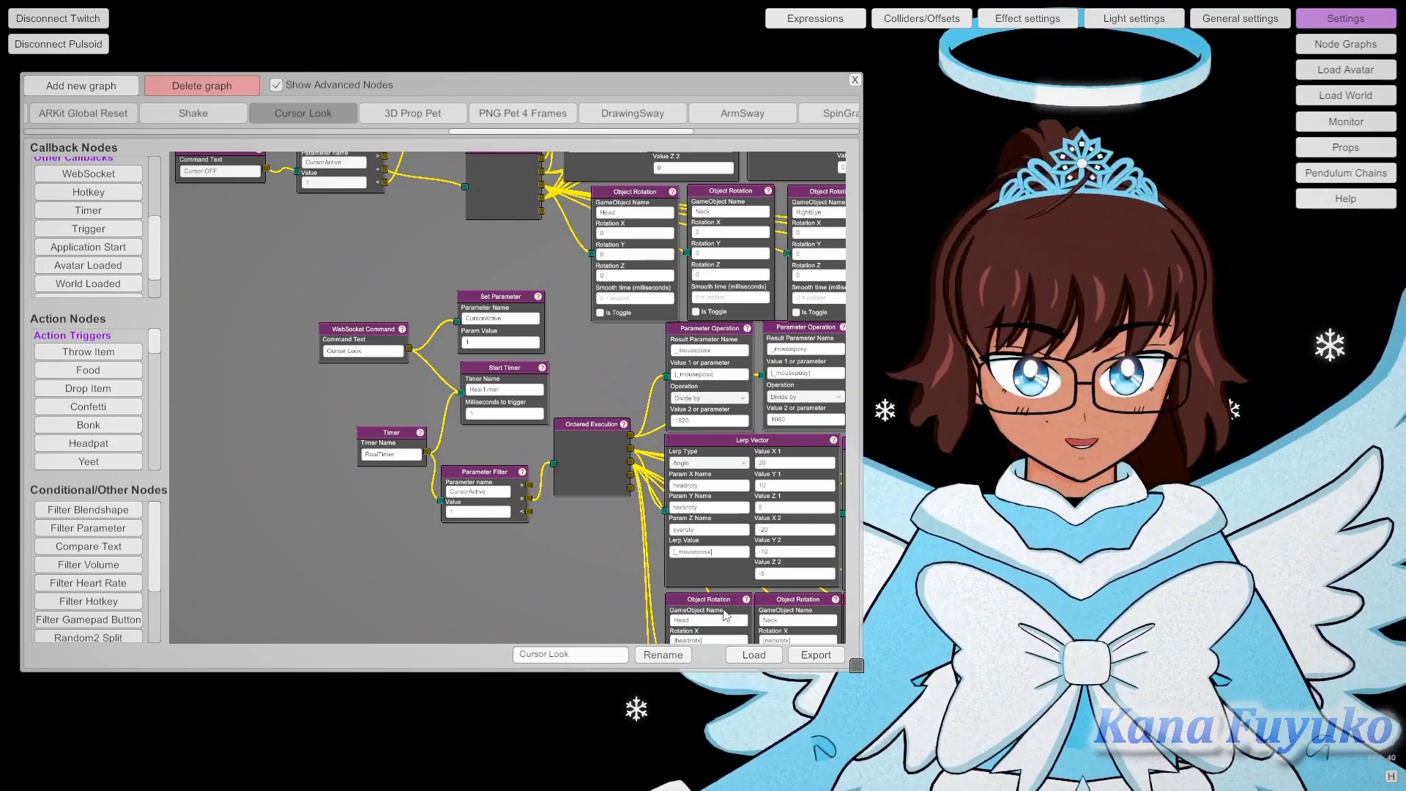
left_click_drag(640, 577, 491, 534)
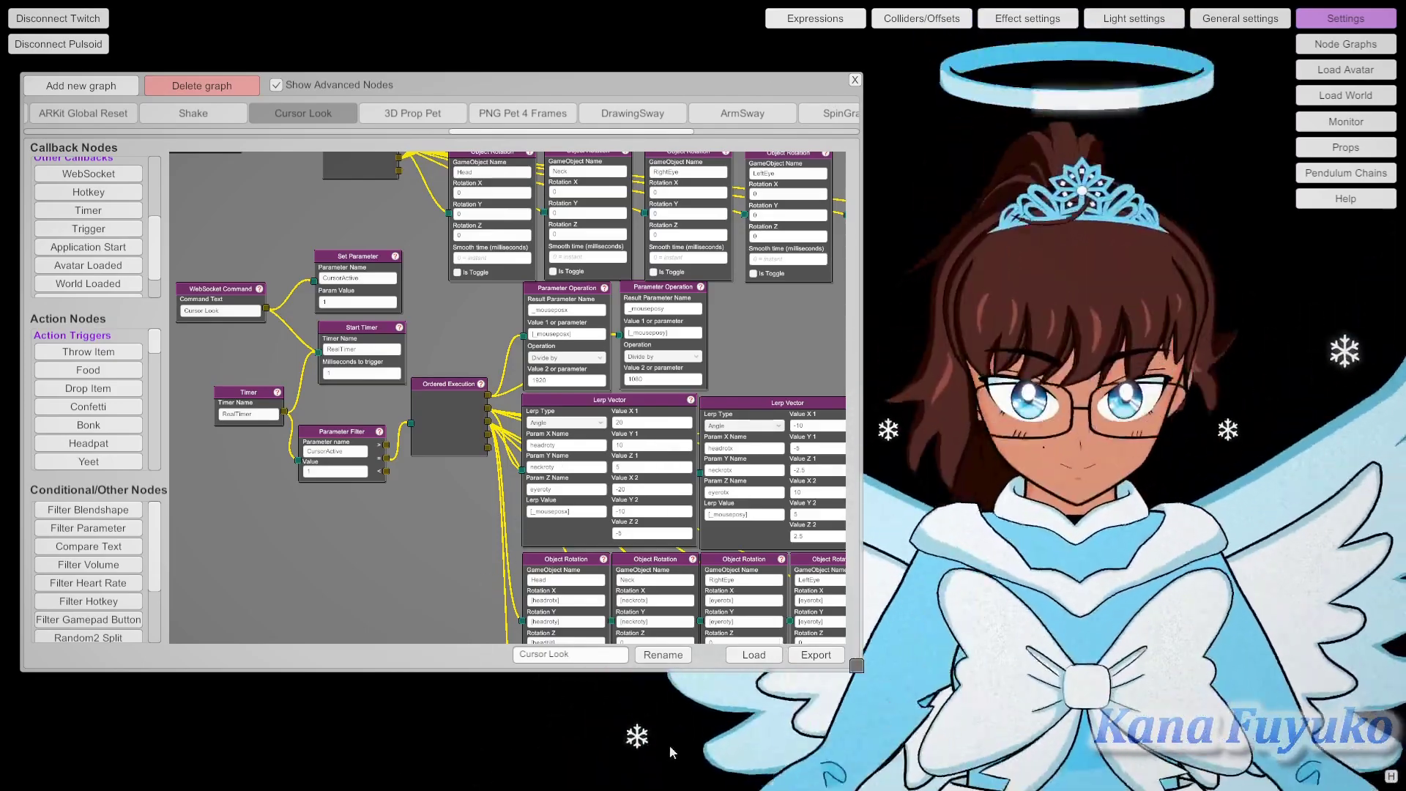
left_click_drag(460, 525, 608, 555)
scroll(597, 557, "down", 5)
left_click_drag(446, 371, 380, 385)
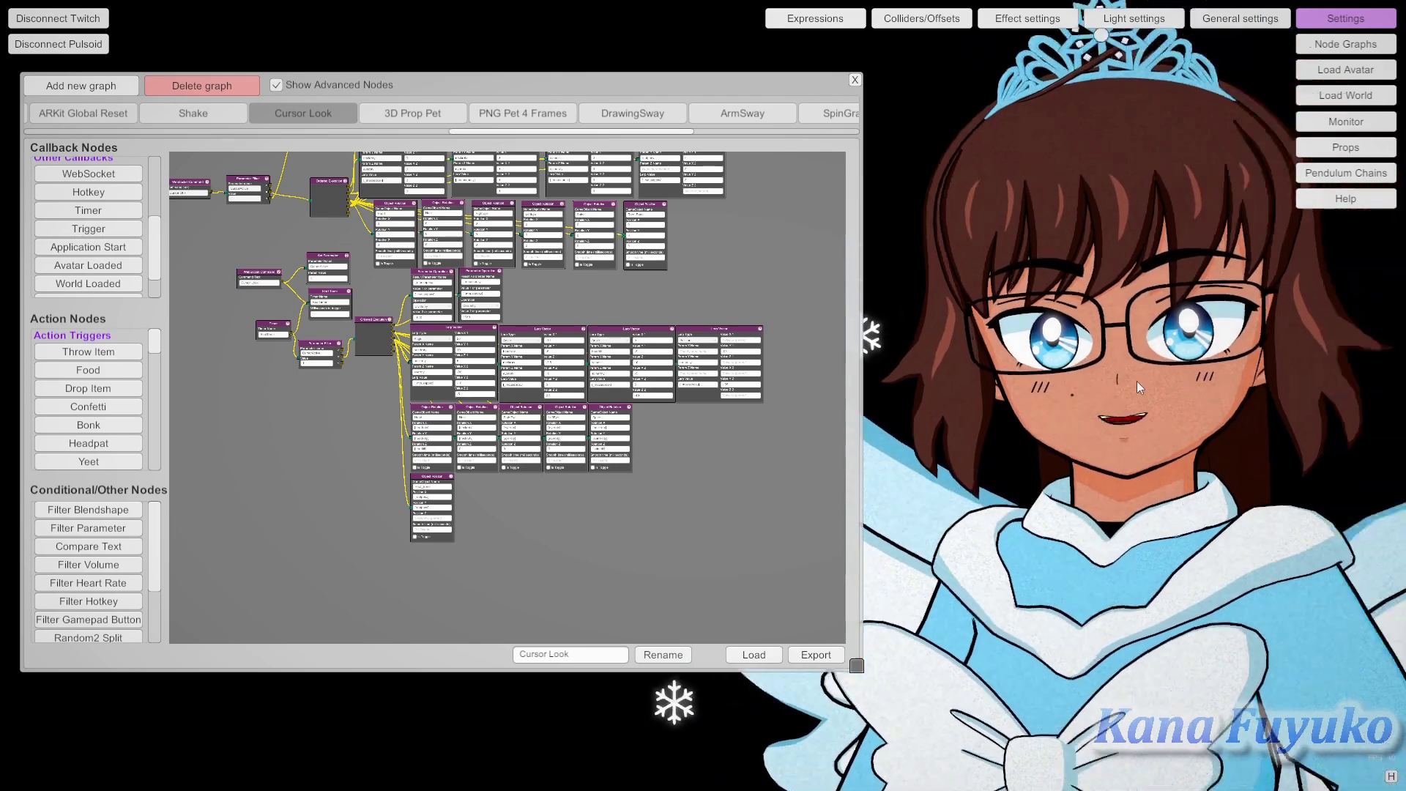
scroll(1123, 384, "up", 3)
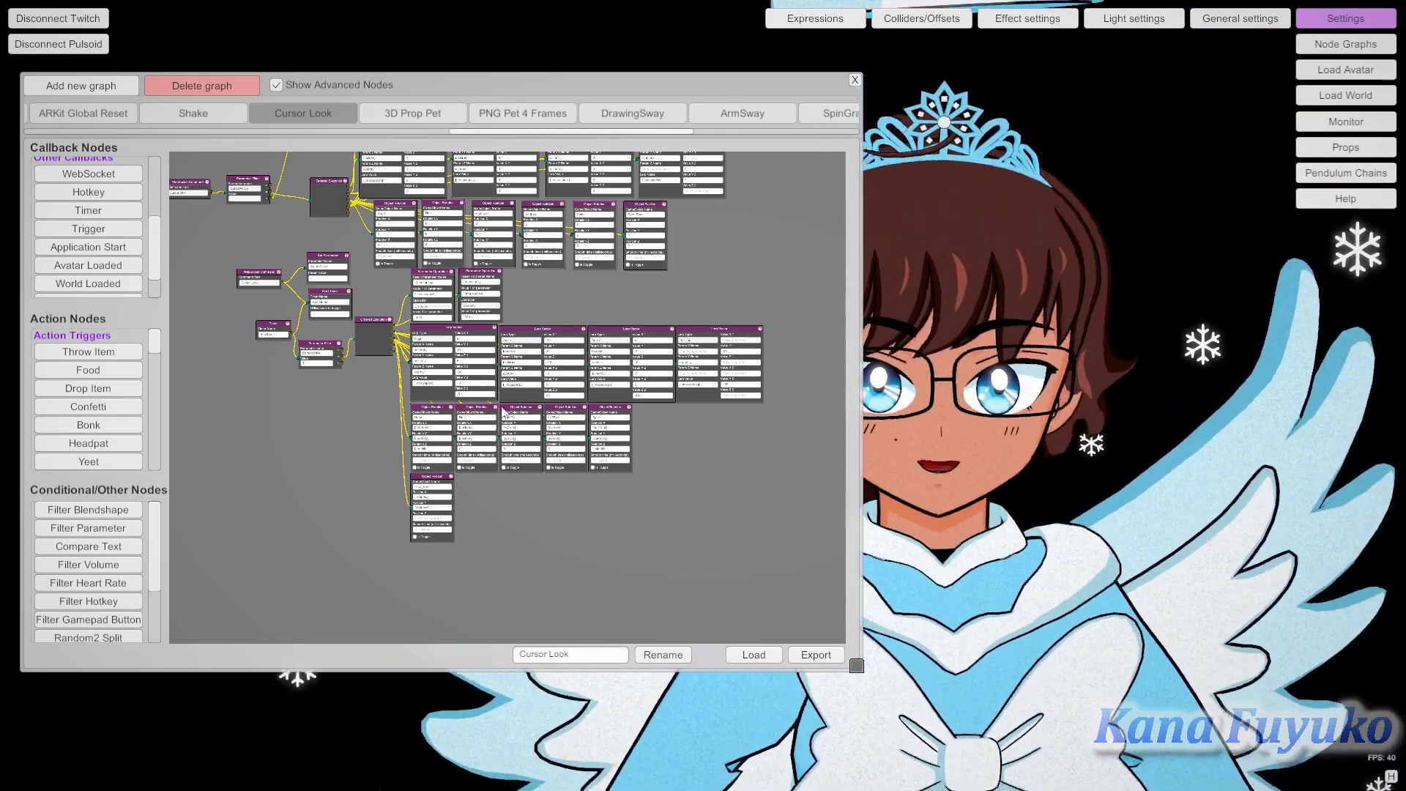
scroll(401, 402, "up", 5)
middle_click_drag(389, 478, 391, 486)
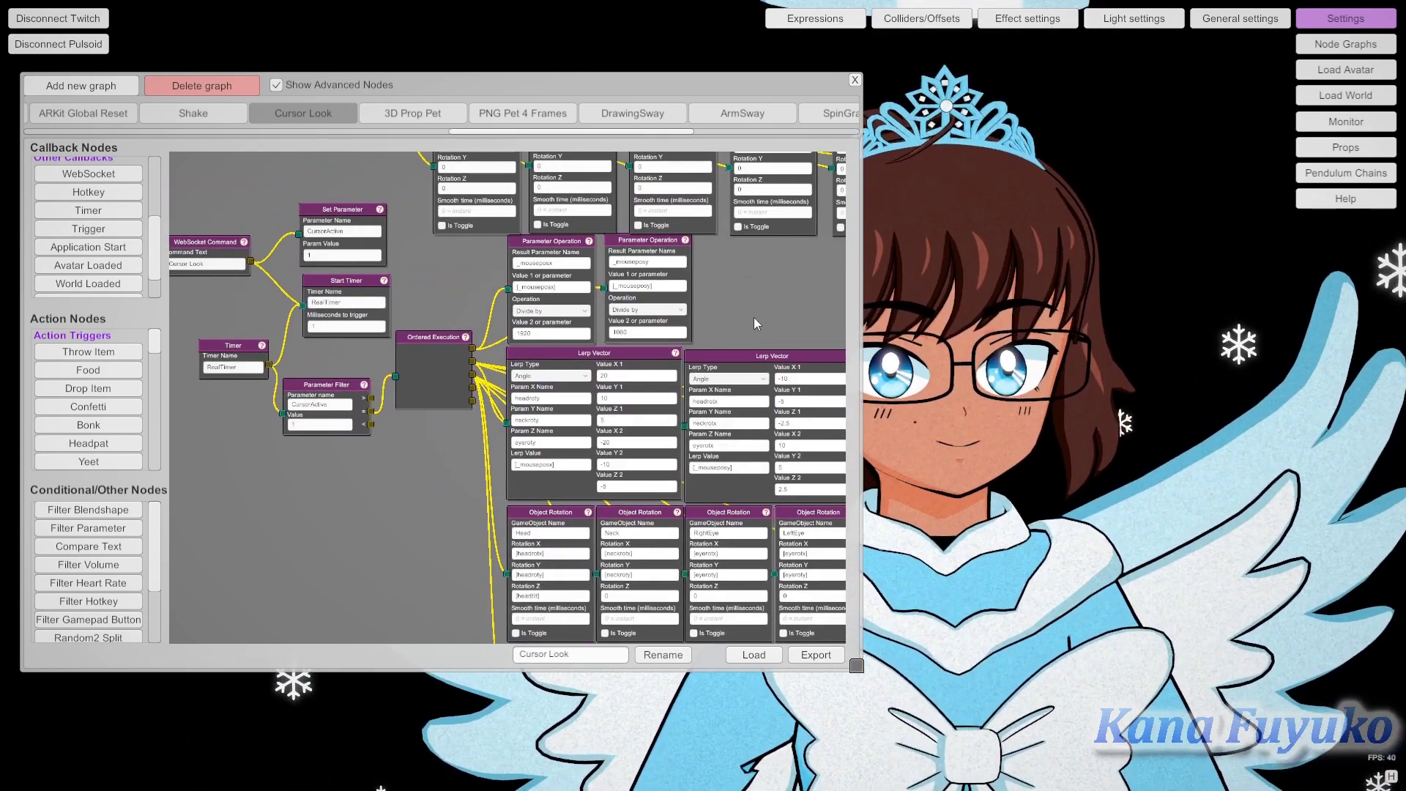
scroll(392, 555, "up", 5)
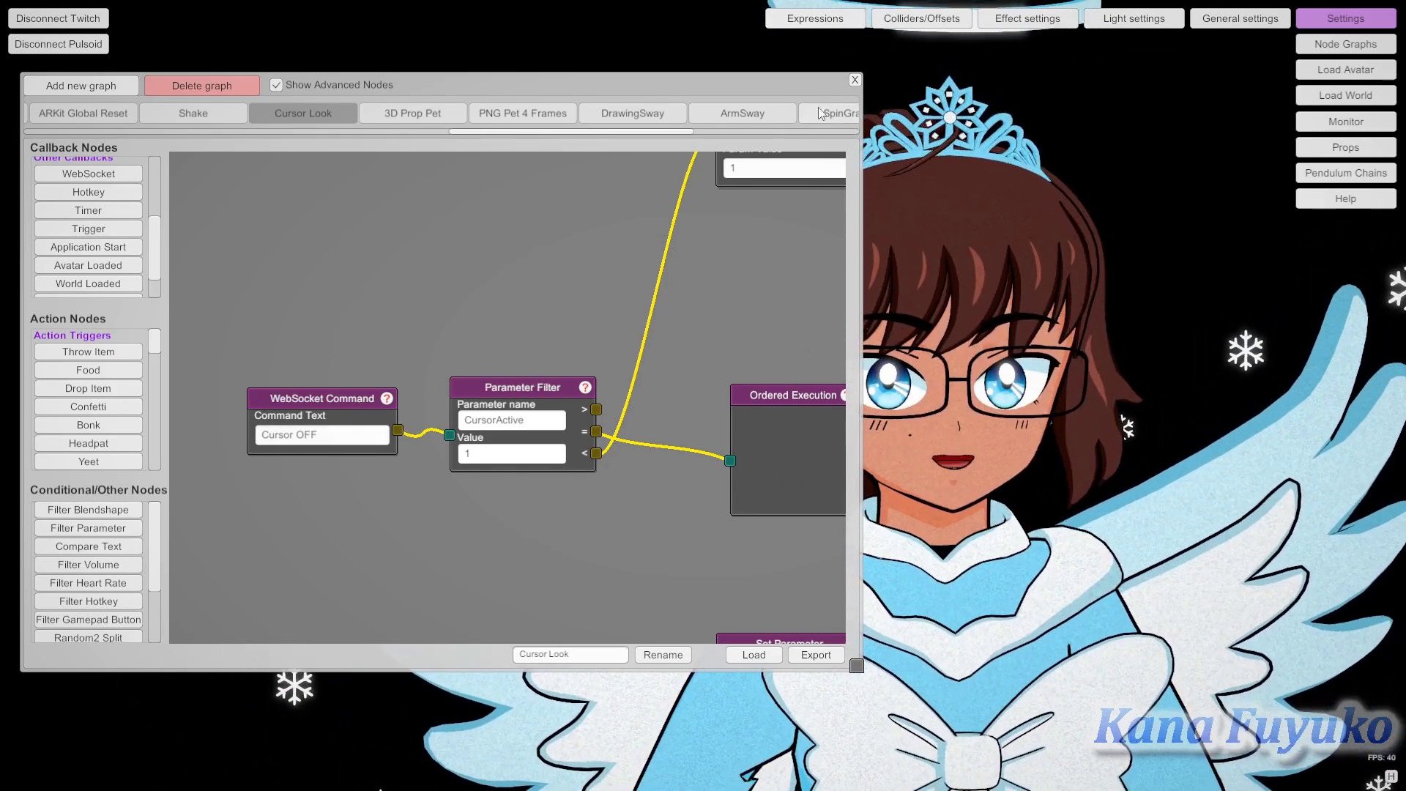
left_click_drag(787, 89, 611, 122)
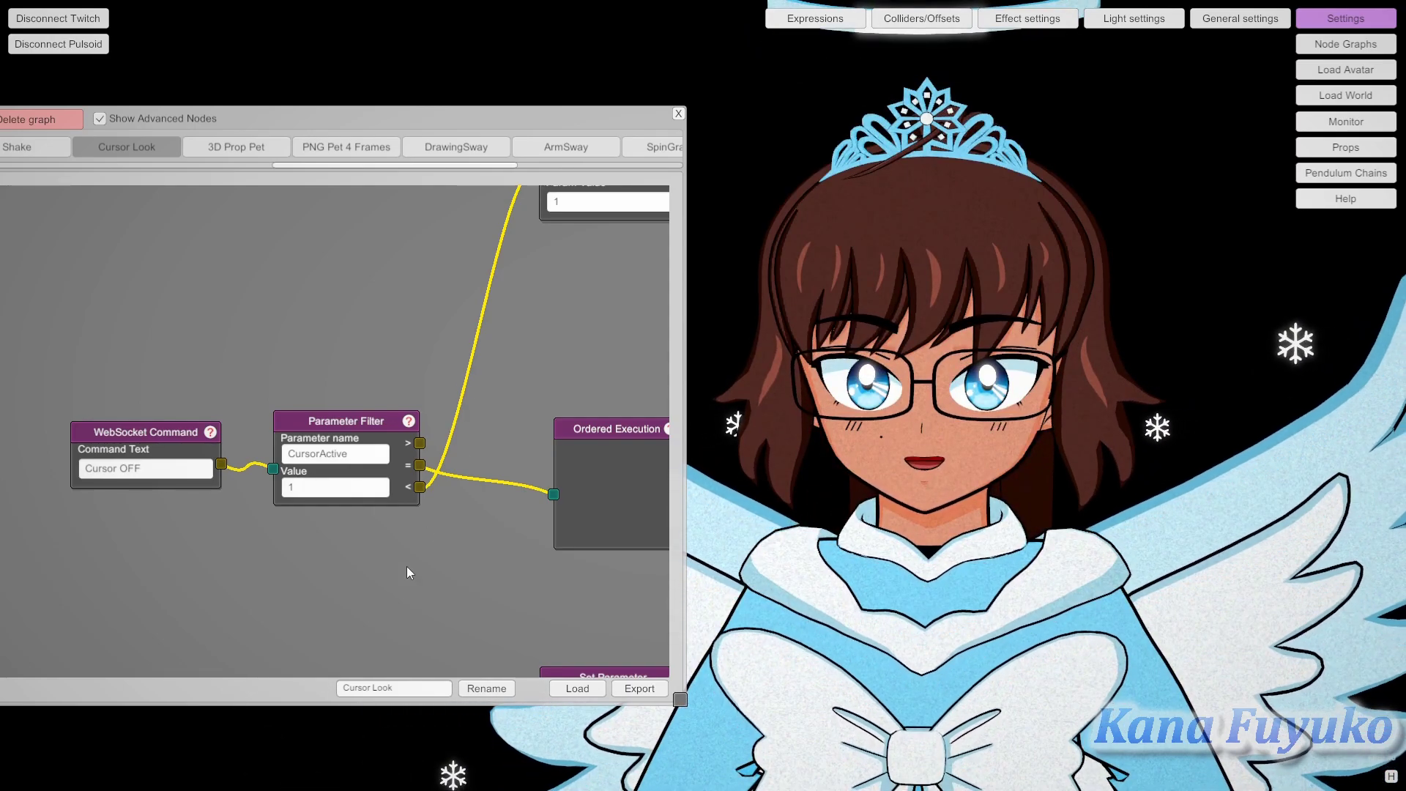
scroll(366, 524, "down", 5)
middle_click_drag(327, 482, 231, 342)
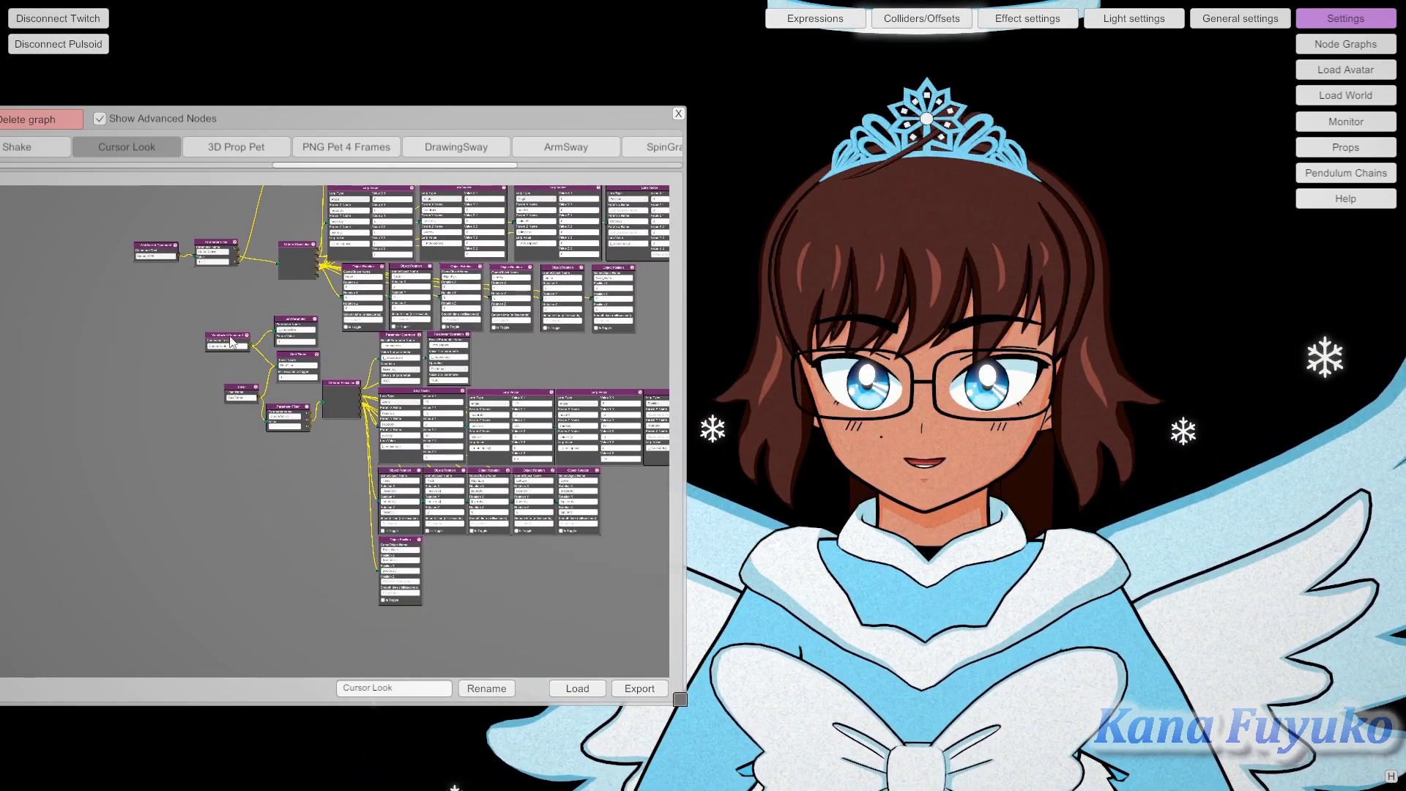
left_click_drag(464, 110, 613, 79)
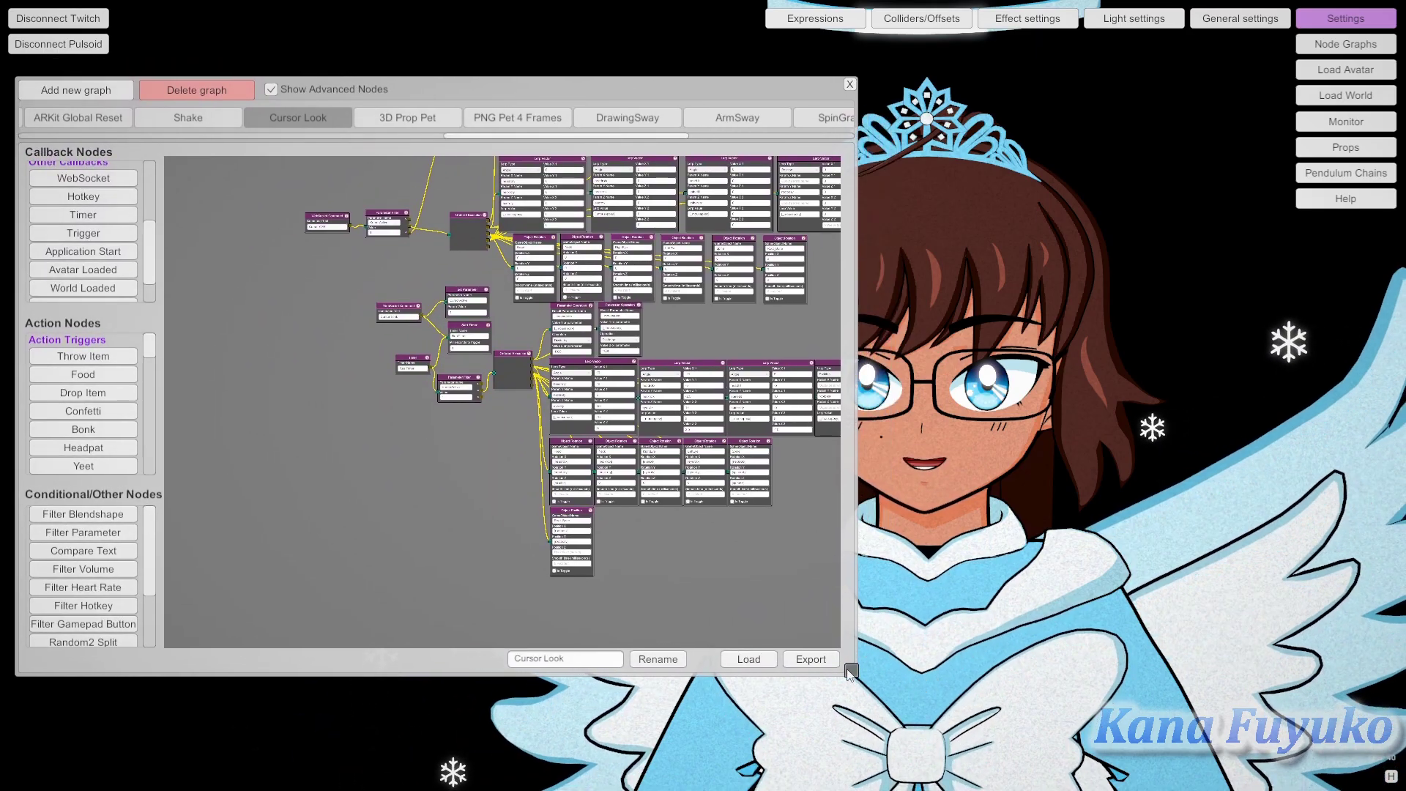